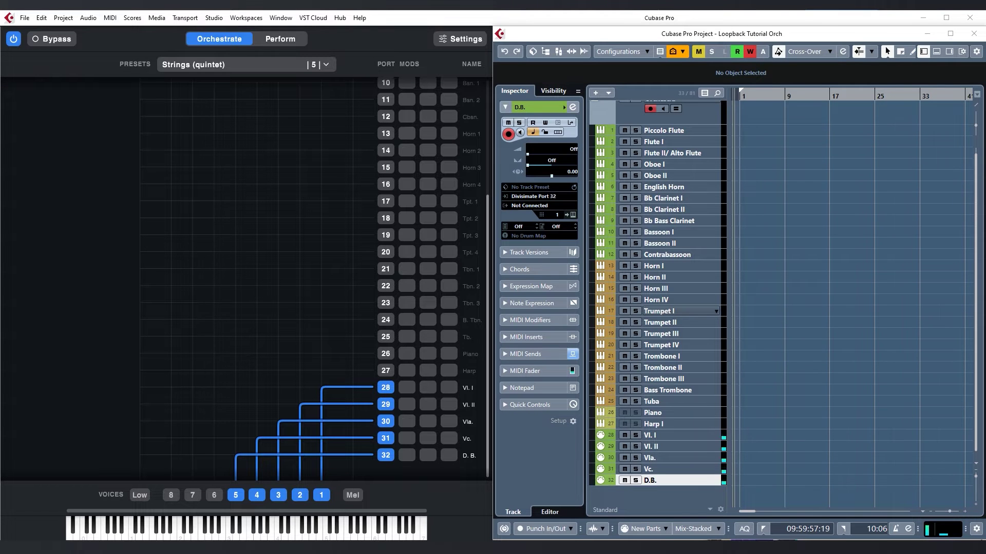
- Scroll the track list up to reveal the Orchestra folder
scroll(767, 153, "up", 1)
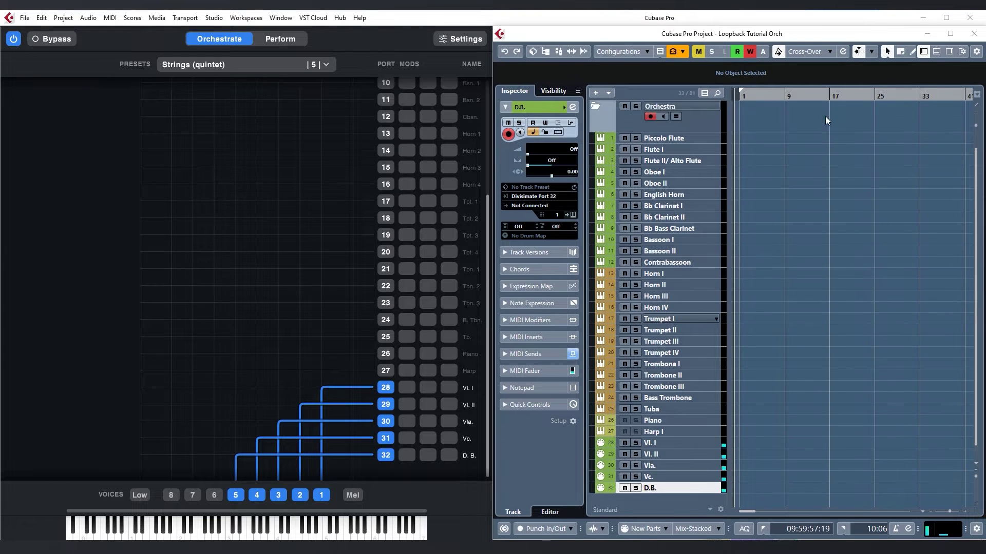
key("super+Up")
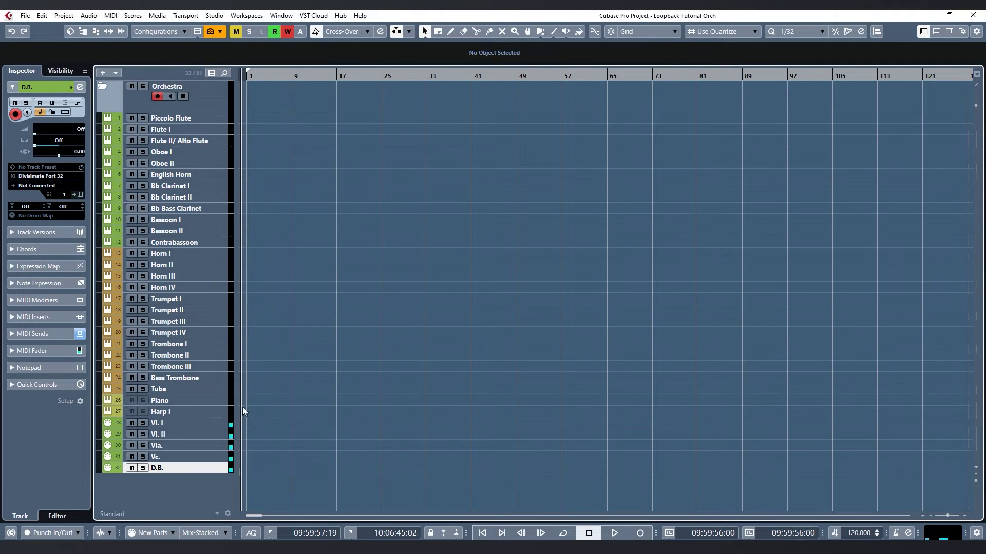
- Add a new MIDI track named 'Loopback'
right_click(205, 483)
left_click(265, 279)
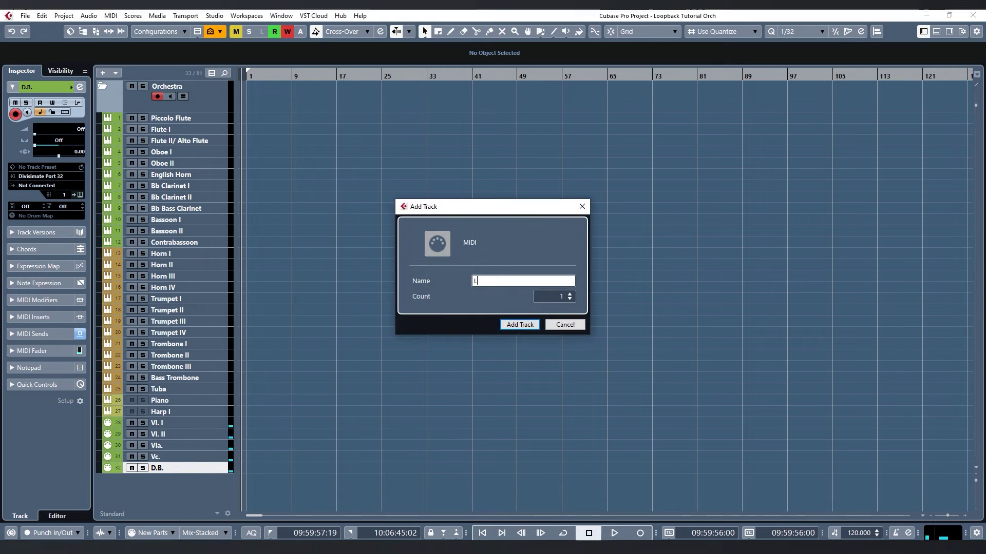
type("Loopback")
key("Return")
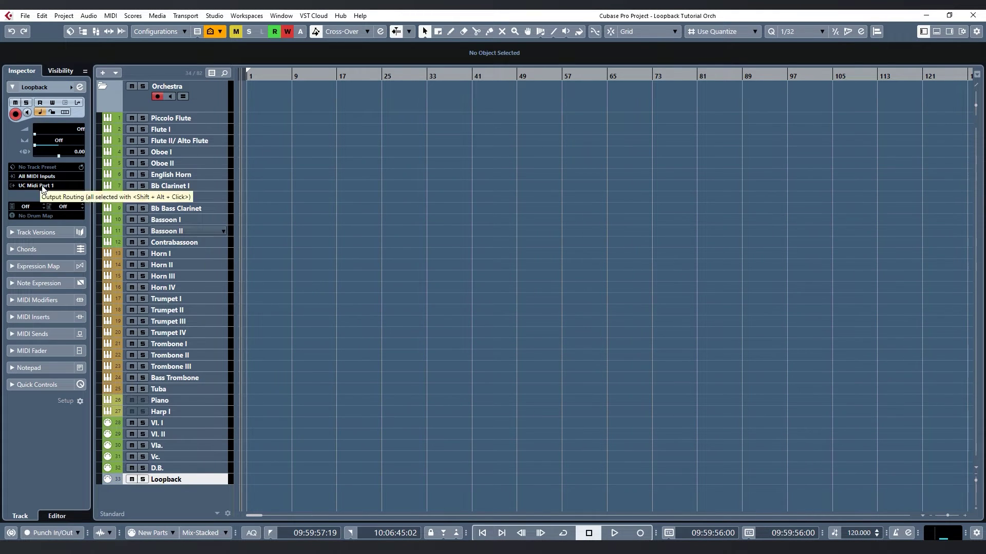
- Route the Loopback track's output to Divisimate Loopback and assign its MIDI channel
left_click(40, 187)
left_click(79, 434)
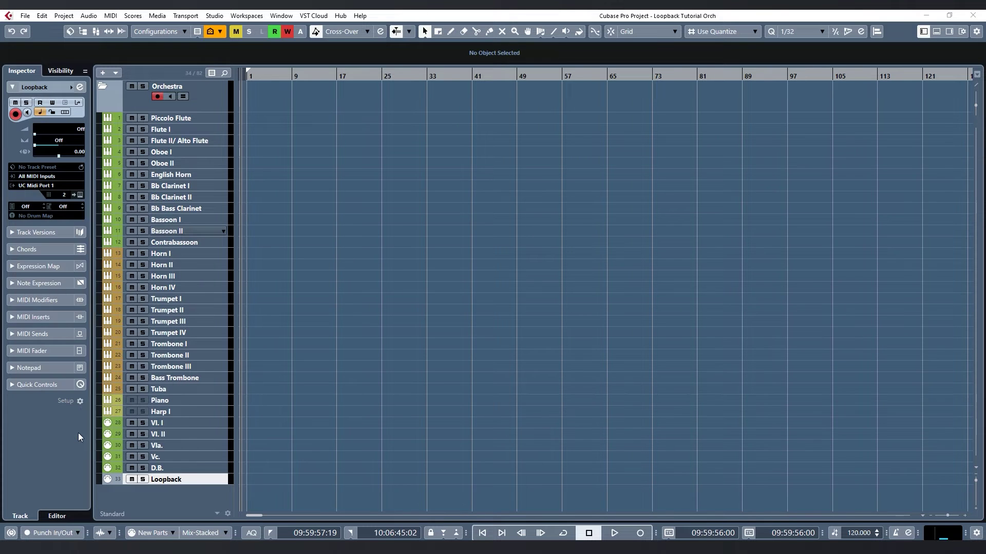
left_click(64, 197)
left_click(67, 206)
- In Divisimate settings, disable the Breath Controller input, activate Loopback Input and acknowledge the caution
key("alt+Tab")
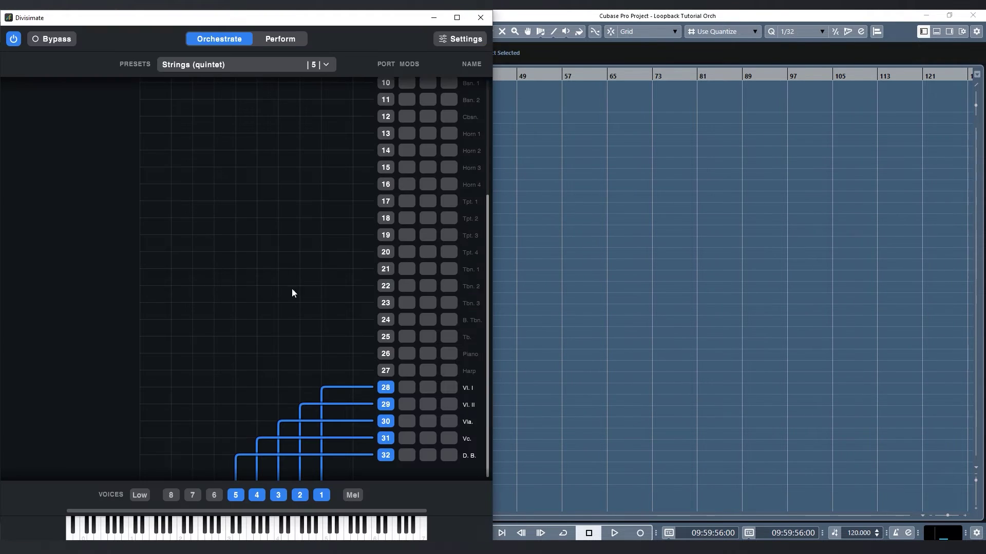
left_click(464, 38)
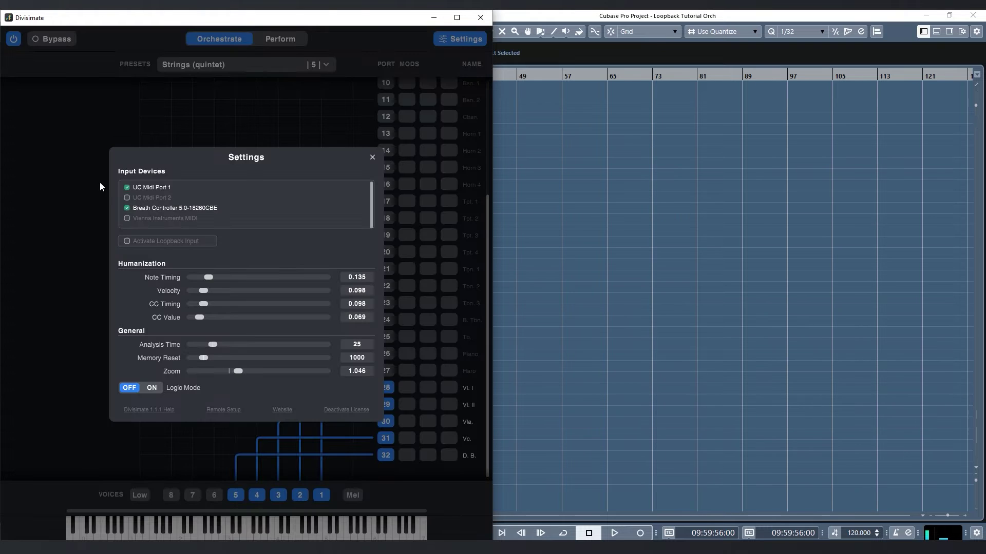
left_click(152, 208)
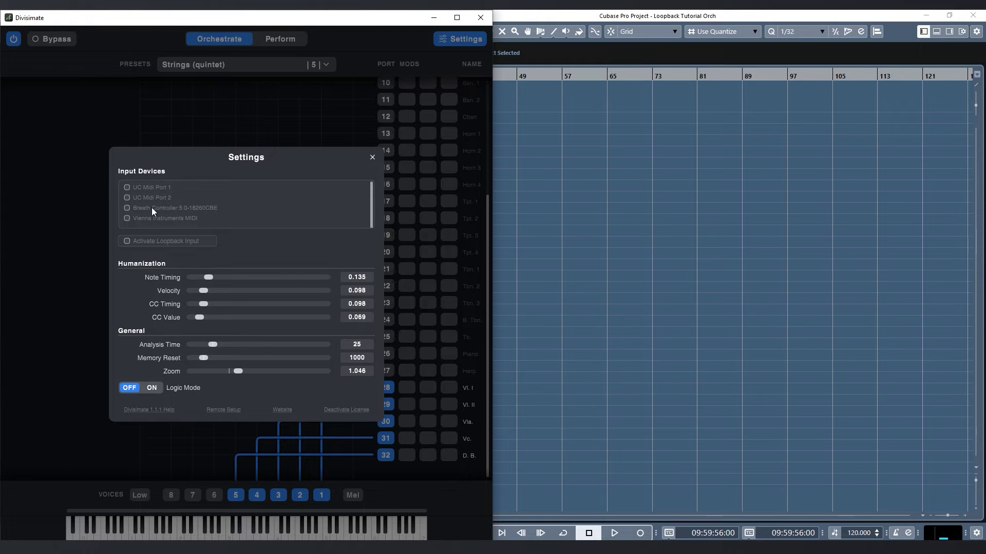
left_click(162, 243)
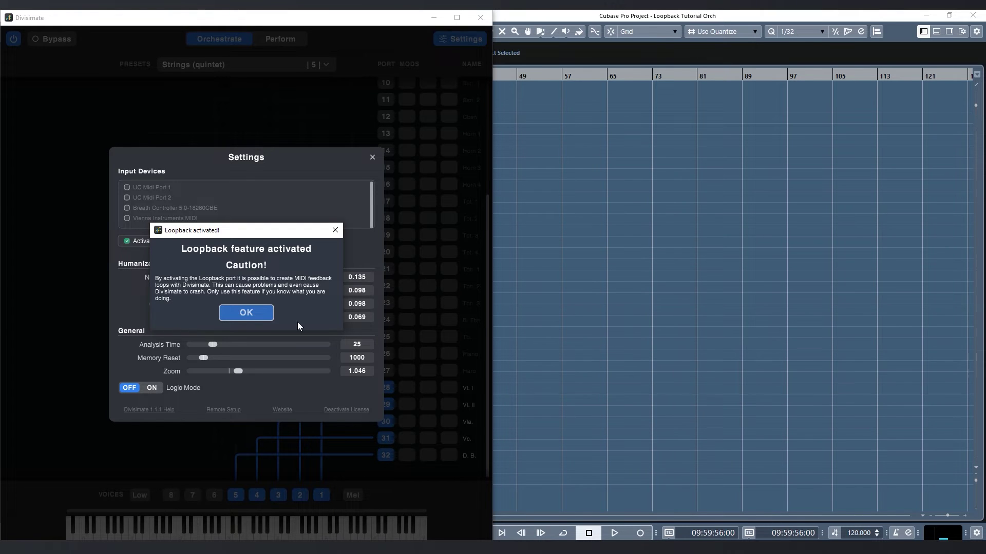
left_click(254, 318)
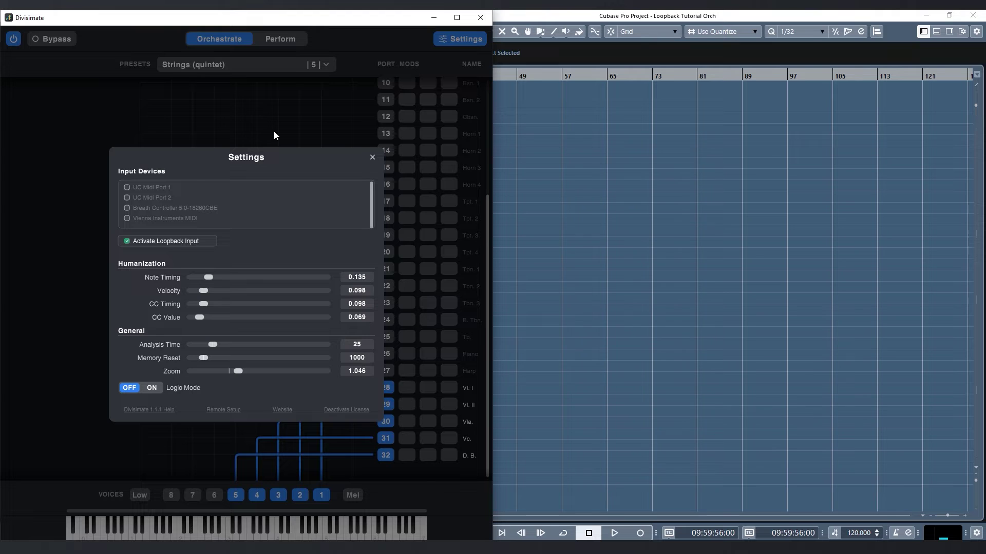
- Close Divisimate's settings, return to Cubase and set the Loopback track input to UC Midi Port 1
left_click(299, 149)
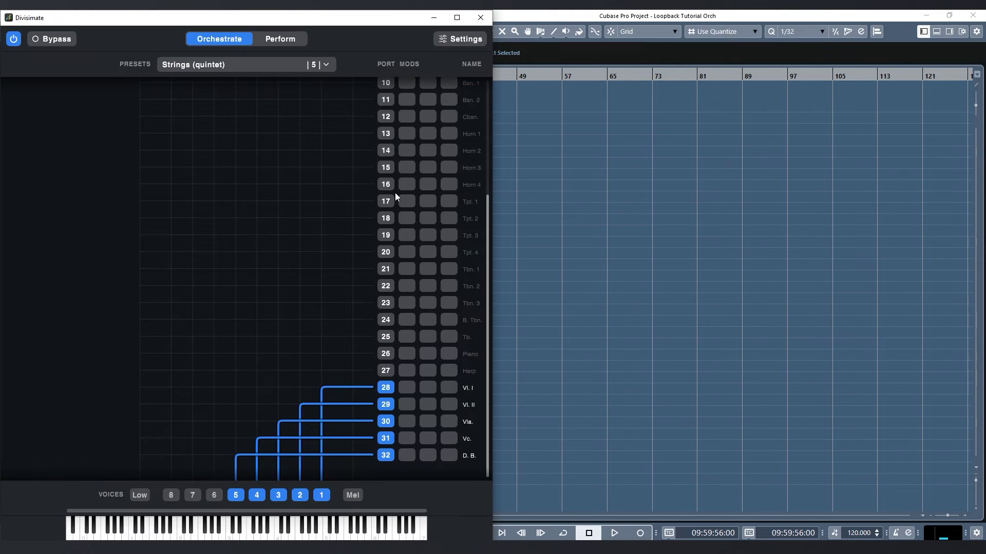
left_click(550, 273)
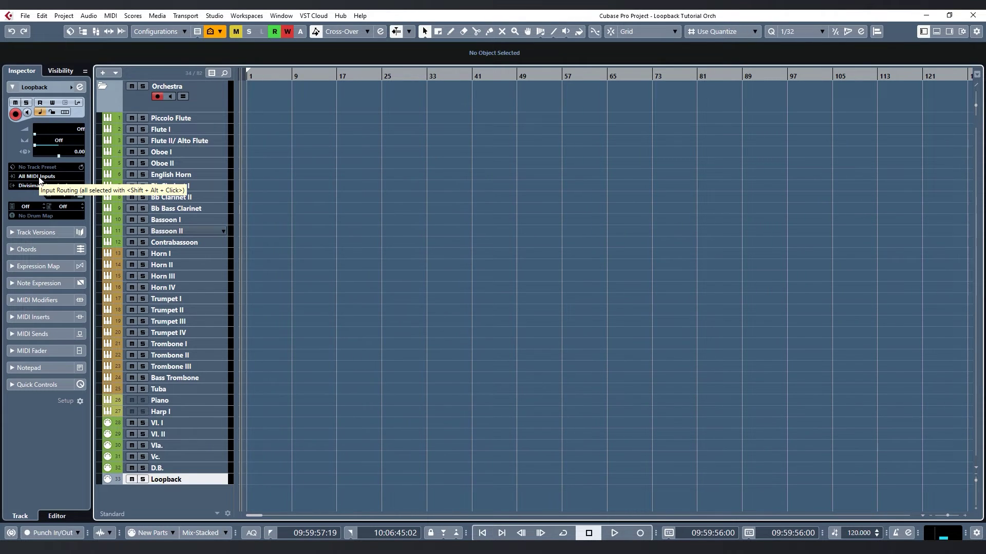
left_click(40, 177)
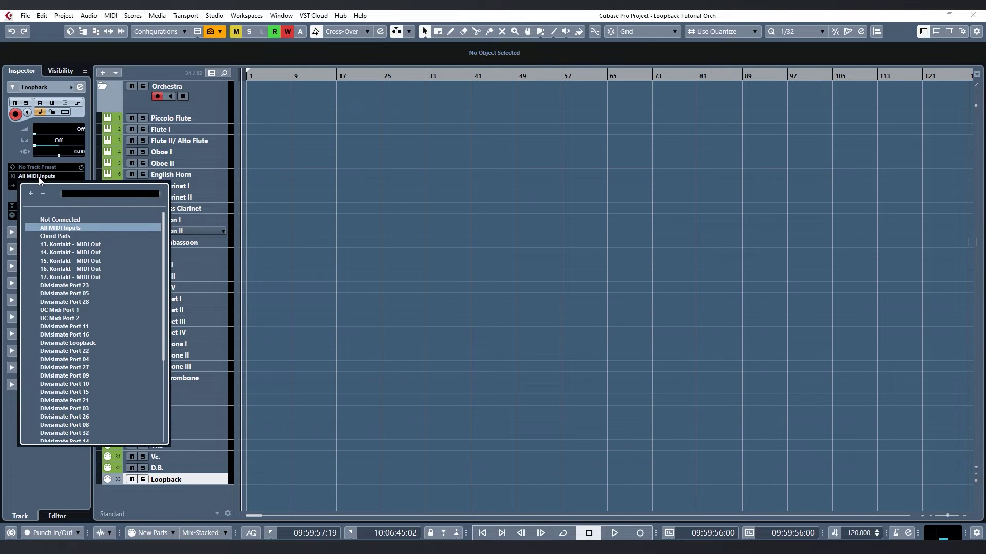
left_click(39, 177)
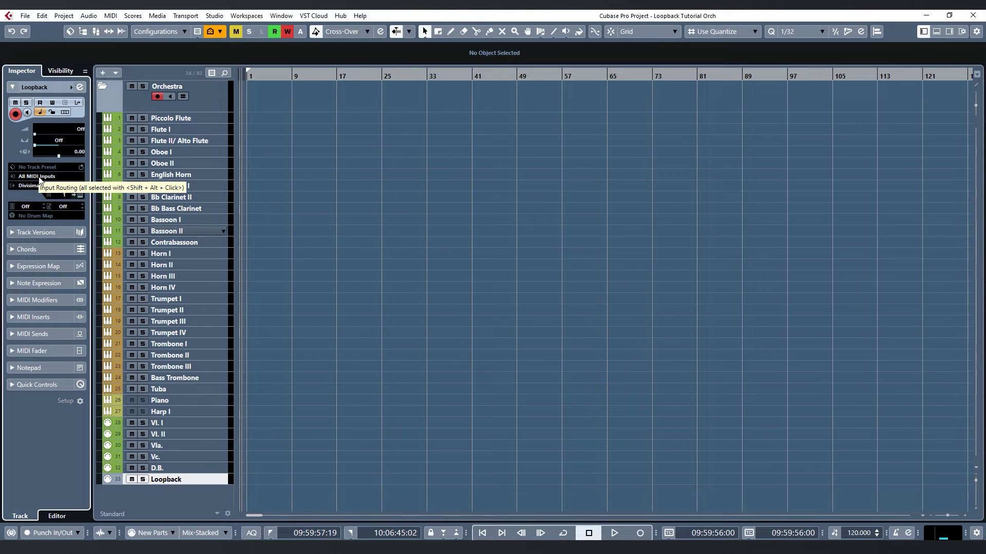
left_click(39, 177)
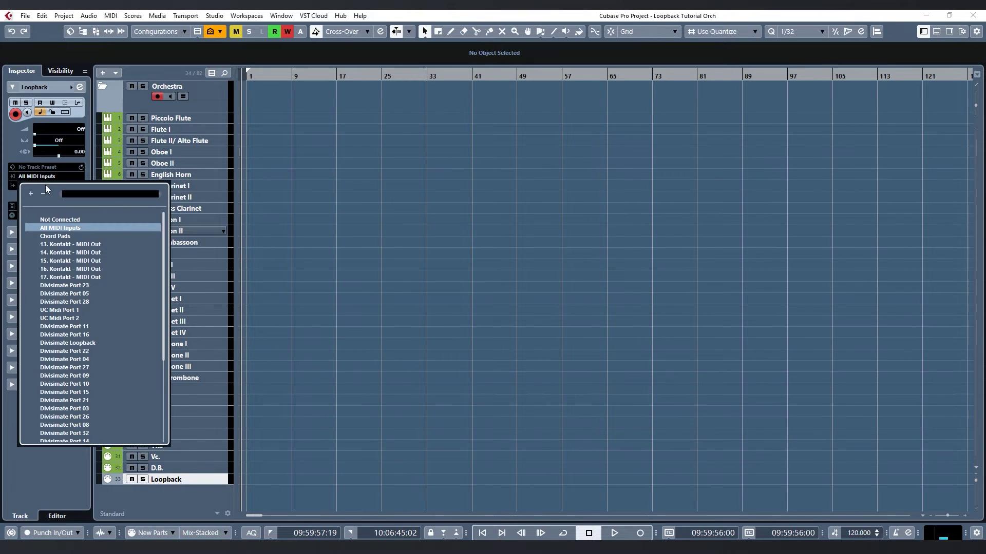
left_click(74, 311)
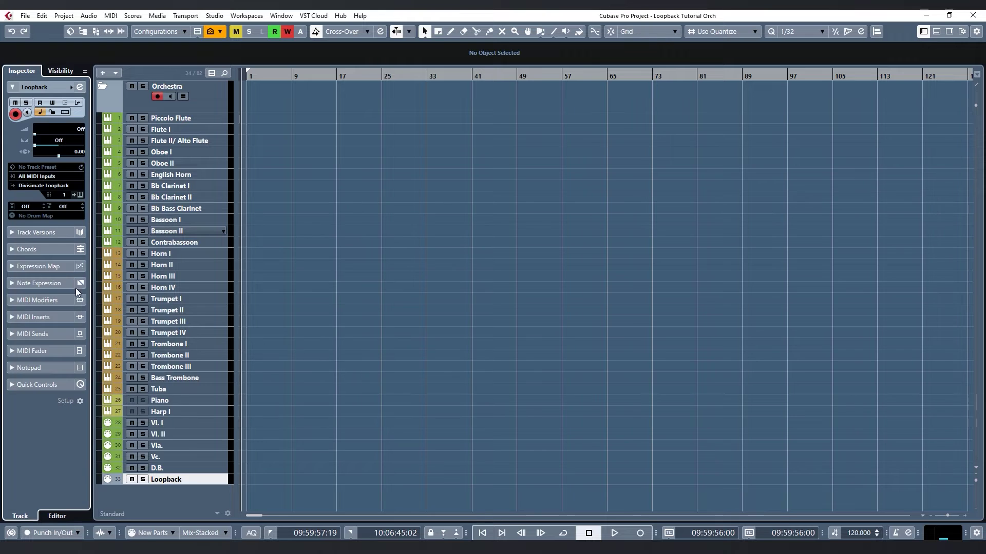
- Switch the Loopback track input to the Breath Controller, then back to All MIDI Inputs
left_click(61, 177)
type("brea")
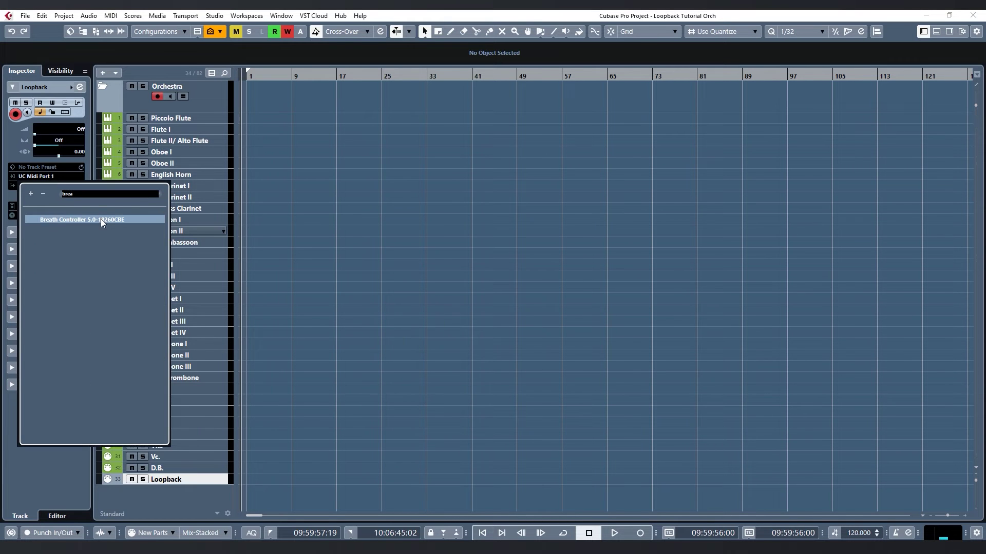
left_click(102, 220)
left_click(64, 177)
scroll(84, 241, "up", 5)
left_click(86, 228)
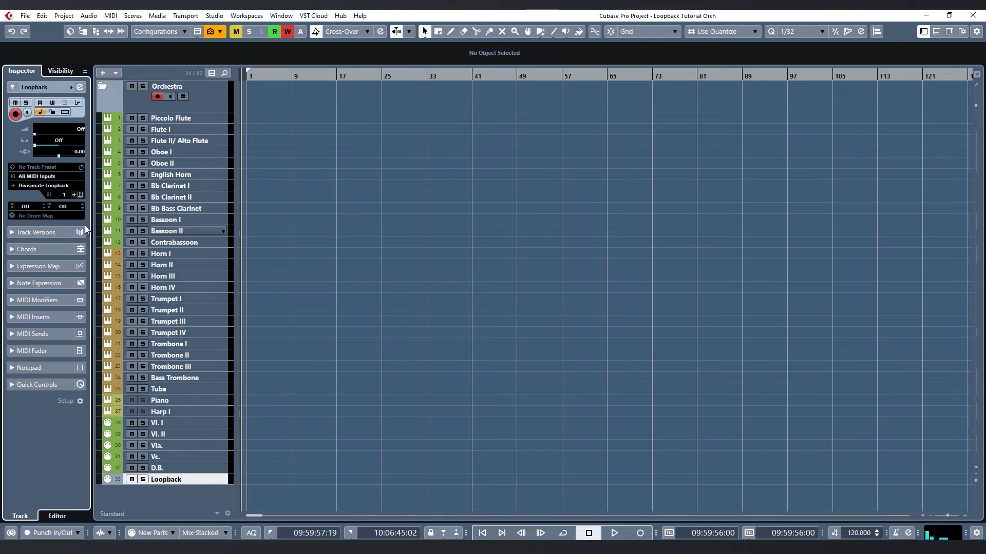
- Open Studio Setup's MIDI Port Setup and widen the window and its 'In All MIDI Inputs' column
left_click(215, 16)
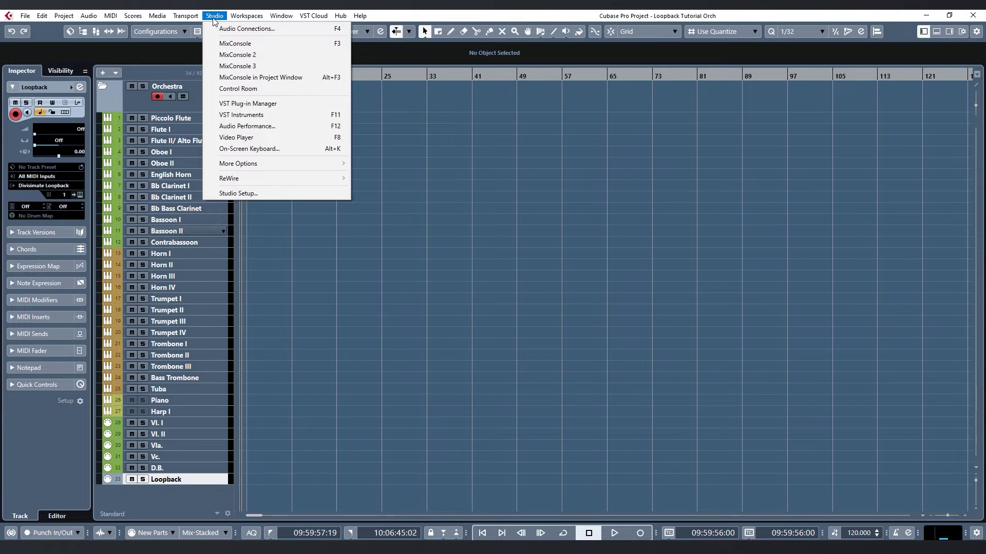
left_click(238, 193)
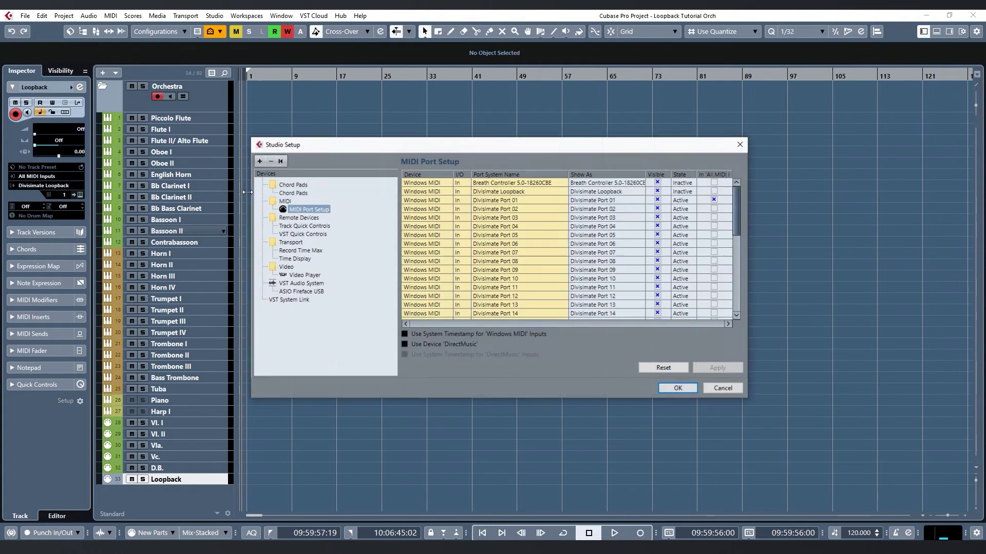
left_click_drag(744, 202, 778, 196)
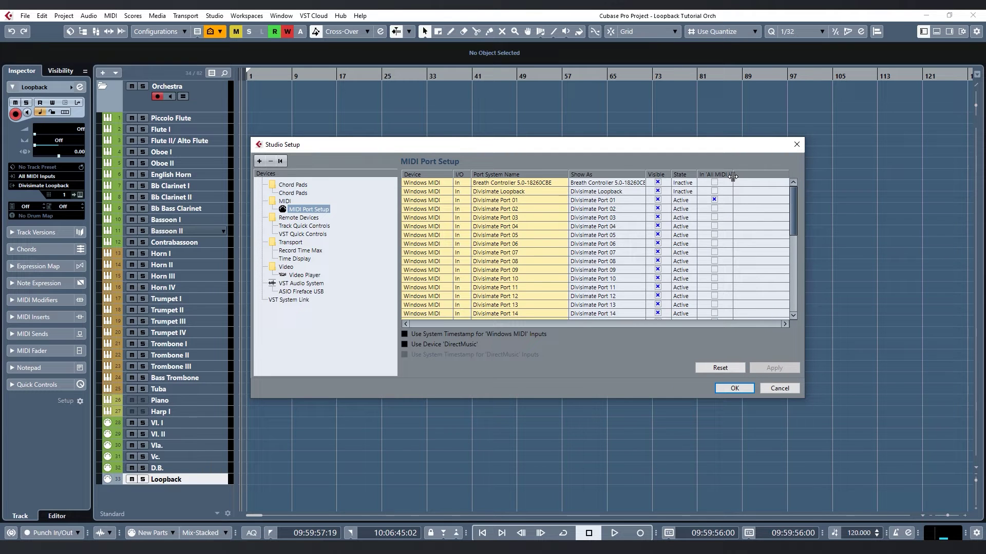
left_click_drag(732, 175, 761, 176)
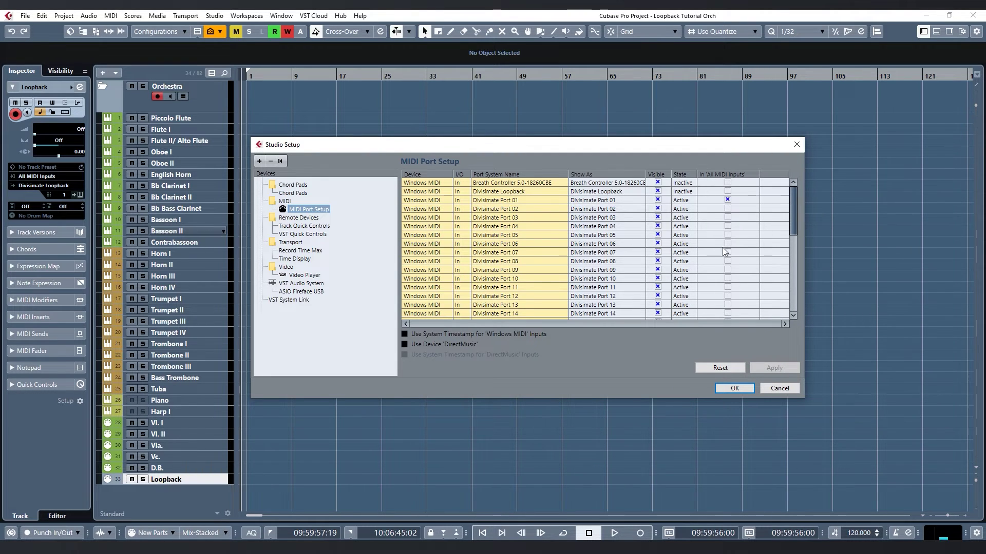
- Include UC Midi Port 1 in All MIDI Inputs, exclude Divisimate Port 01, and confirm with OK
scroll(728, 190, "down", 3)
scroll(722, 195, "down", 2)
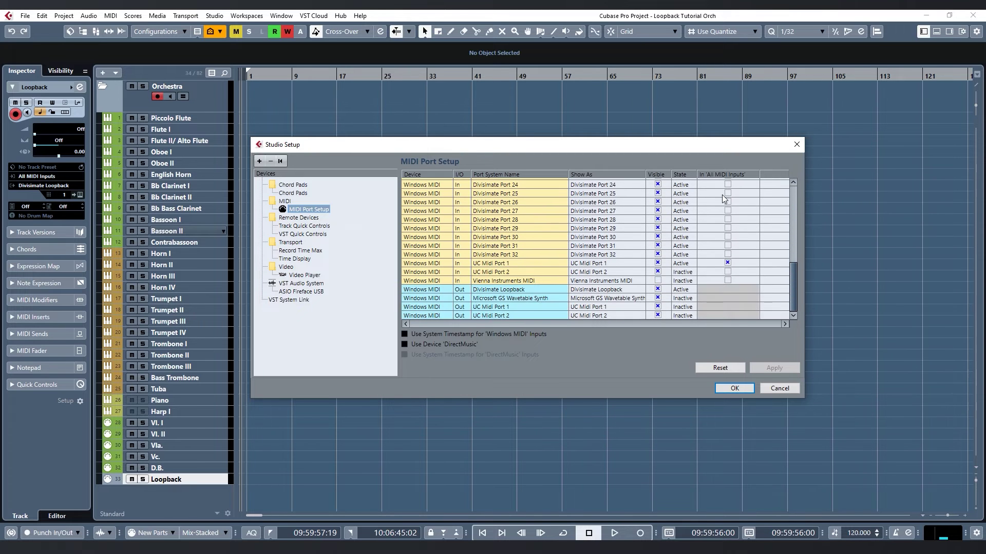
scroll(720, 198, "up", 5)
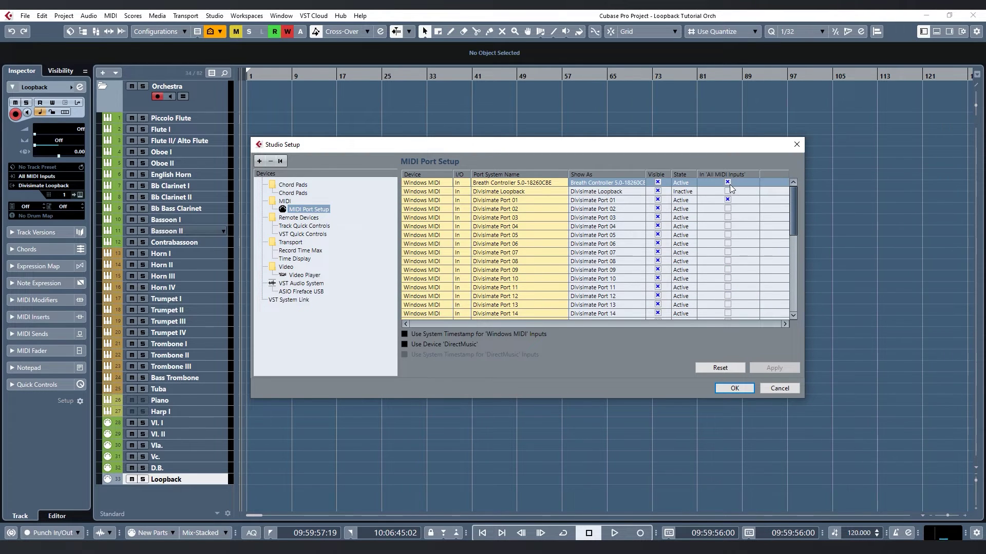
scroll(729, 195, "down", 8)
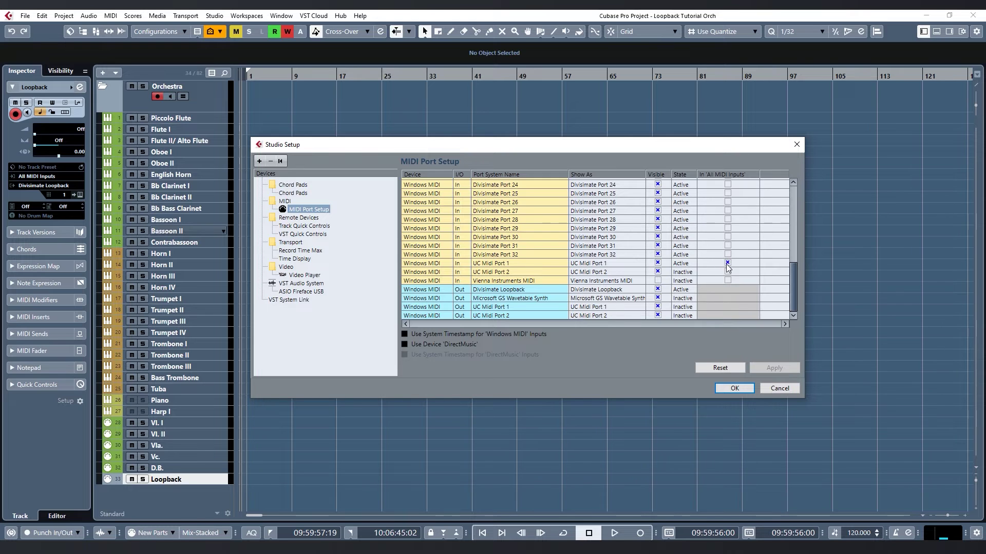
left_click(726, 263)
scroll(727, 263, "up", 8)
left_click(727, 200)
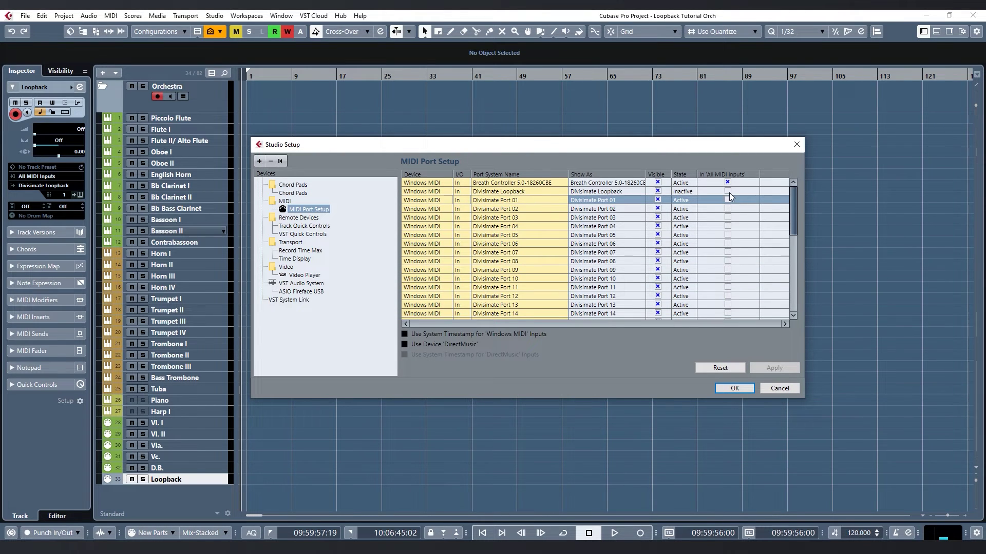
scroll(728, 240, "down", 8)
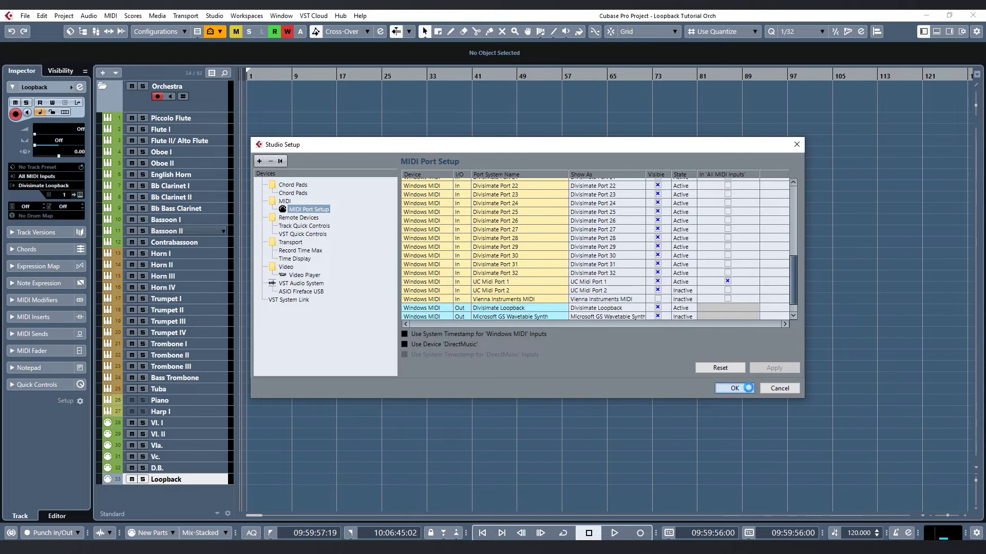
left_click(748, 386)
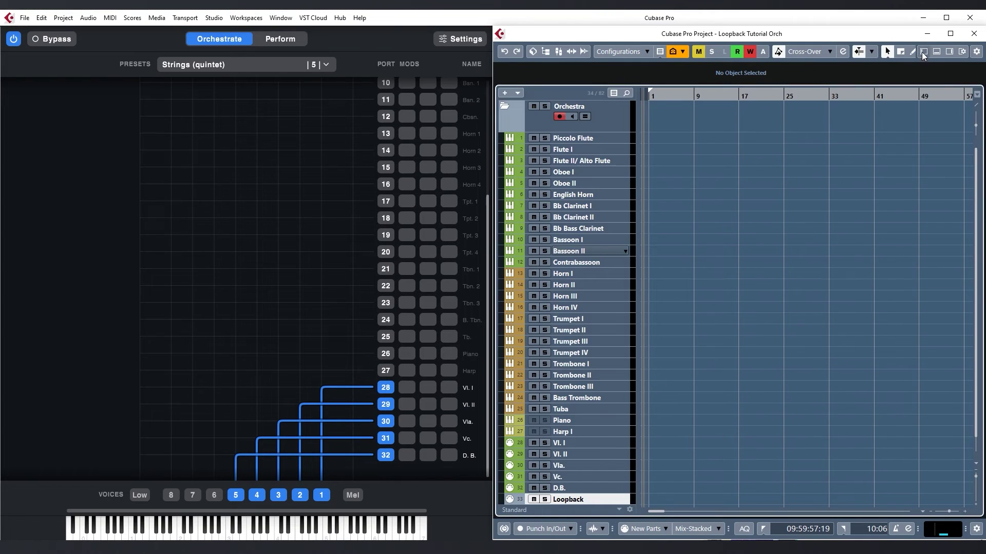
- Move the Loopback track out of the Orchestra folder to below it
scroll(716, 260, "down", 1)
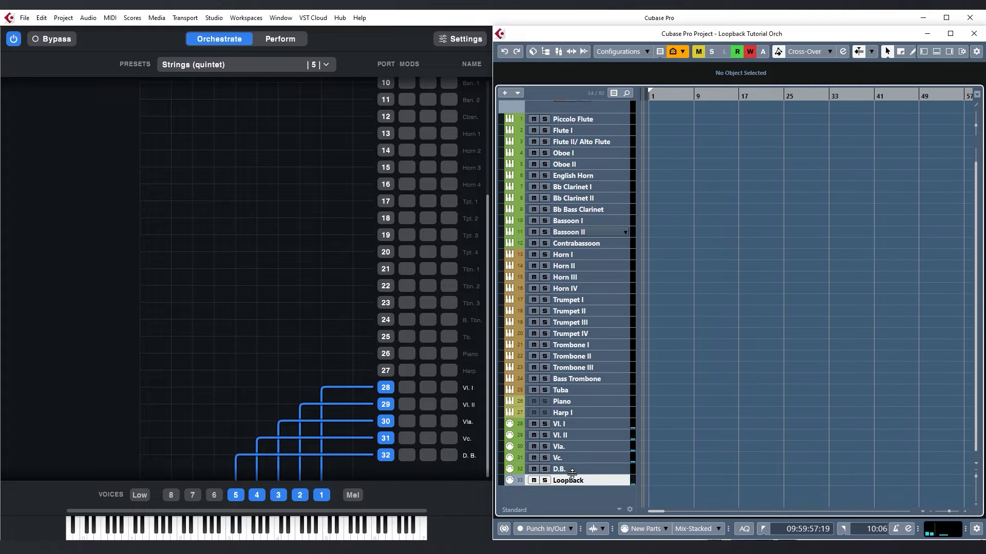
left_click_drag(574, 486, 568, 492)
scroll(572, 480, "down", 1)
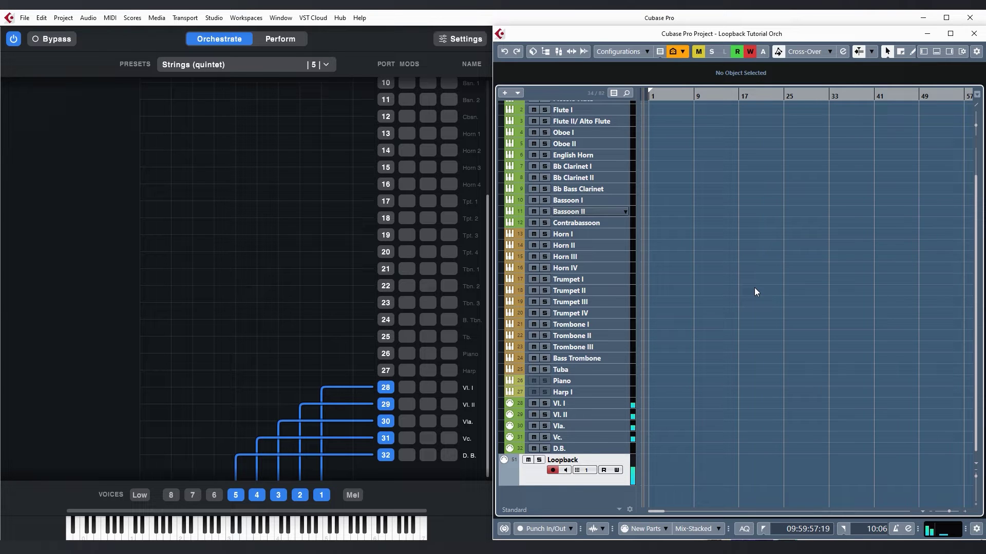
scroll(746, 270, "up", 2)
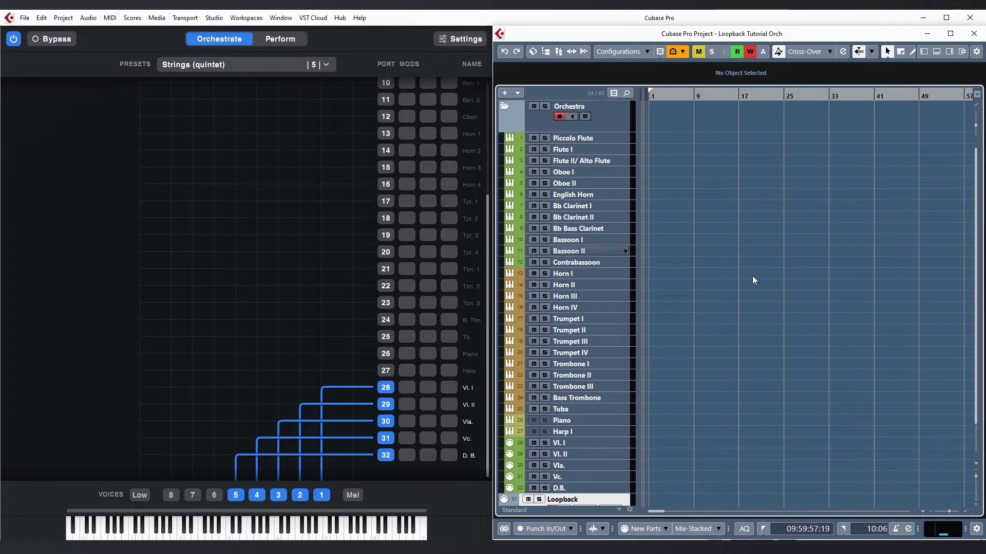
scroll(581, 462, "down", 2)
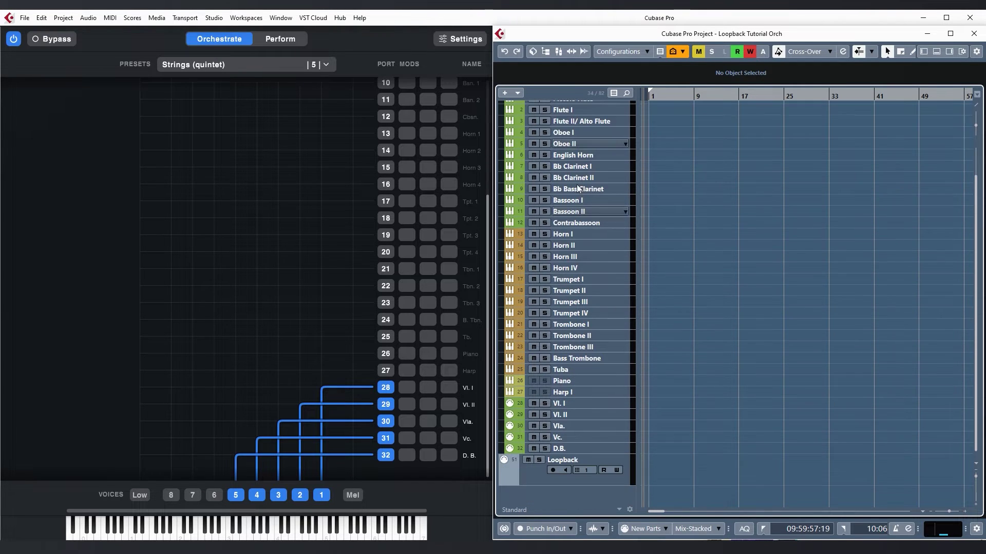
- Record-enable the Loopback track and record its MIDI part across bars 1–12, then stop
left_click(581, 466)
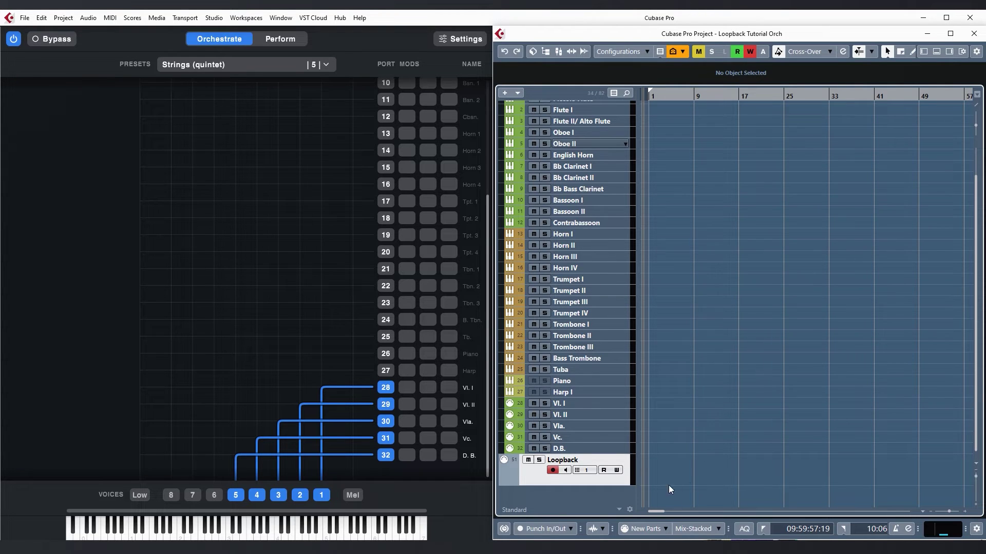
left_click_drag(703, 458, 735, 474)
scroll(678, 417, "up", 3)
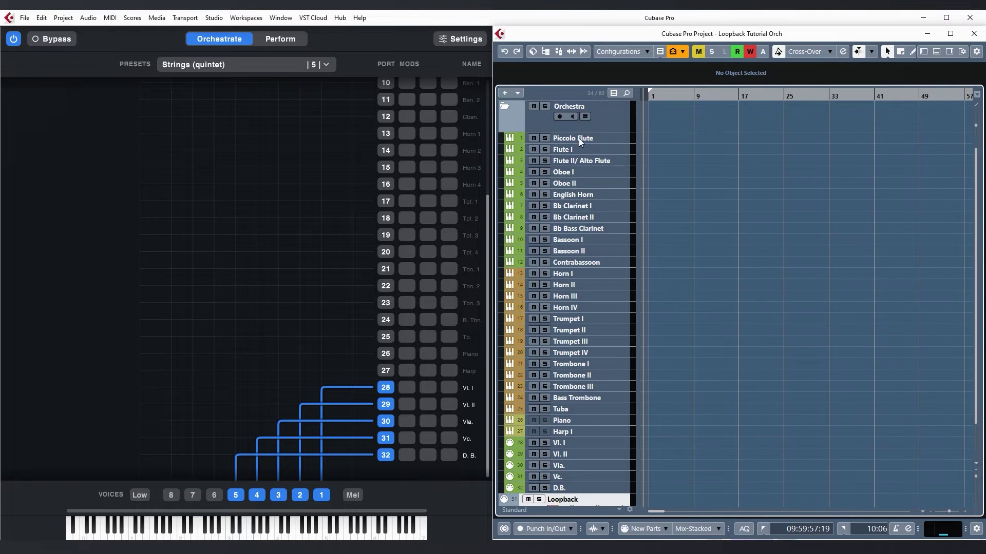
scroll(633, 179, "down", 3)
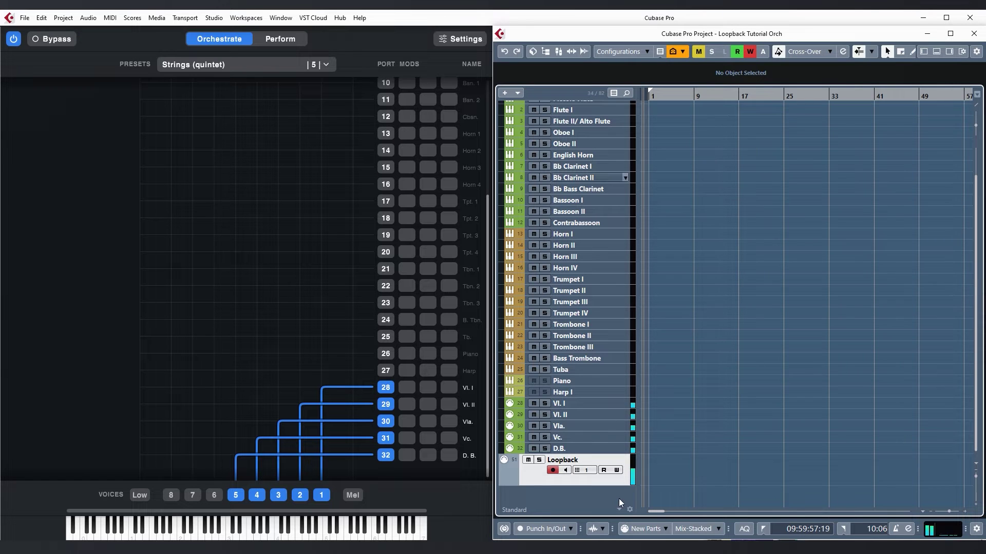
key("KP_Multiply")
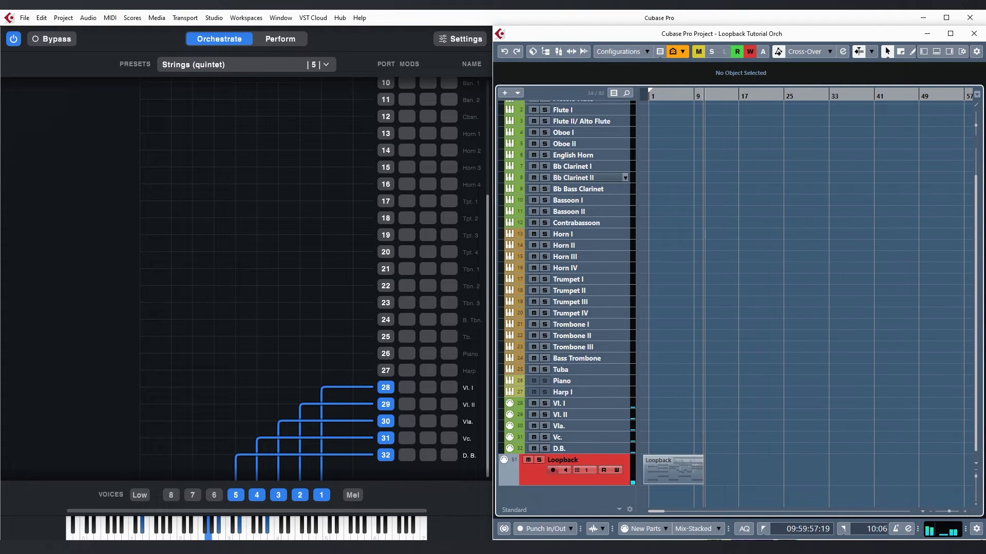
key("space")
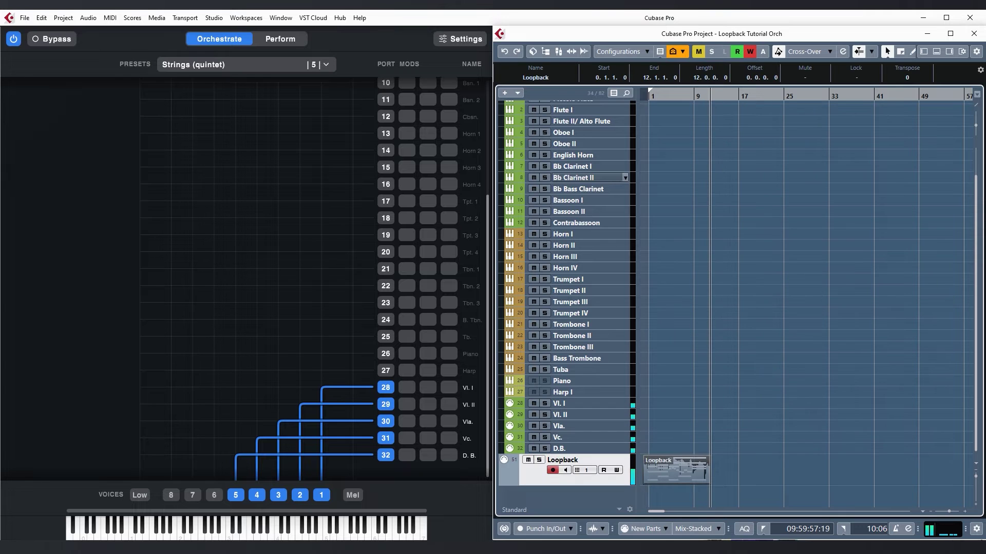
left_click(466, 492)
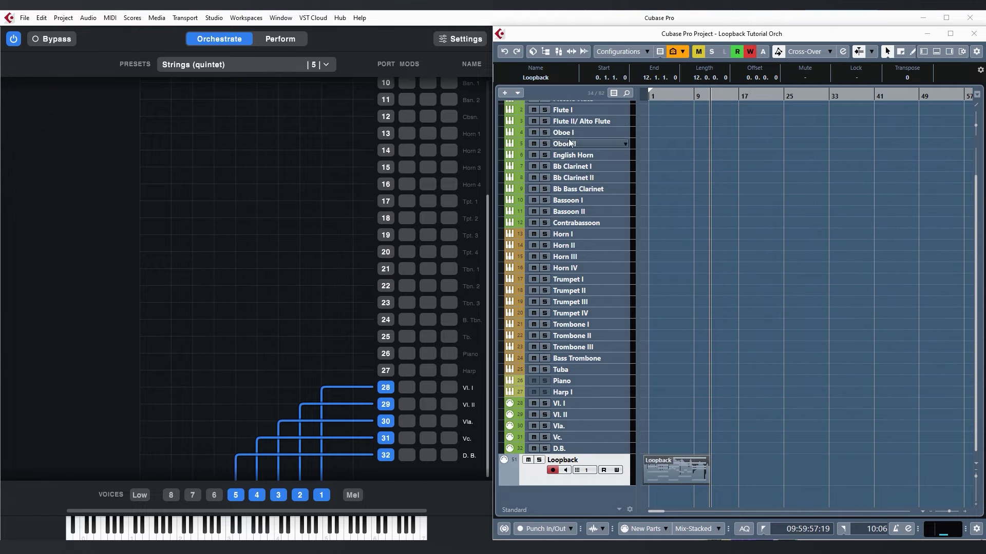
scroll(580, 112, "up", 2)
scroll(573, 340, "down", 2)
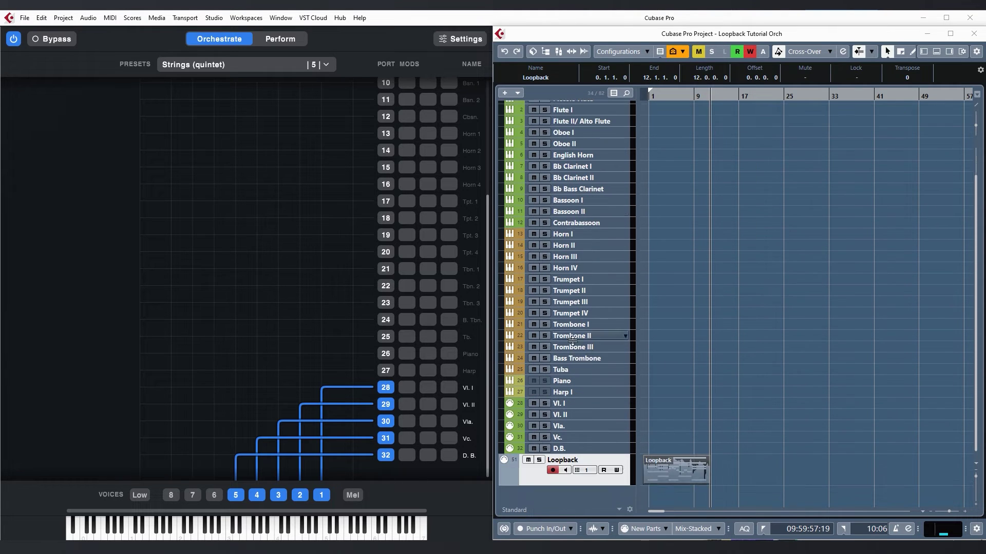
- Open the Loopback part in the Key Editor and draw freehand CC1 modulation swells across bars 1–3
double_click(660, 478)
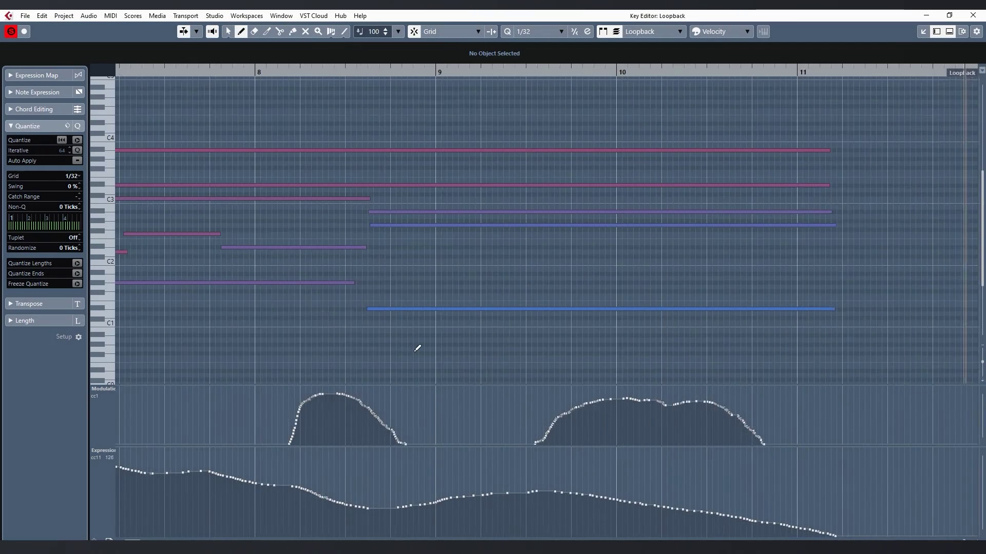
scroll(467, 229, "down", 3)
scroll(341, 227, "left", 3)
key("1")
scroll(365, 216, "left", 5)
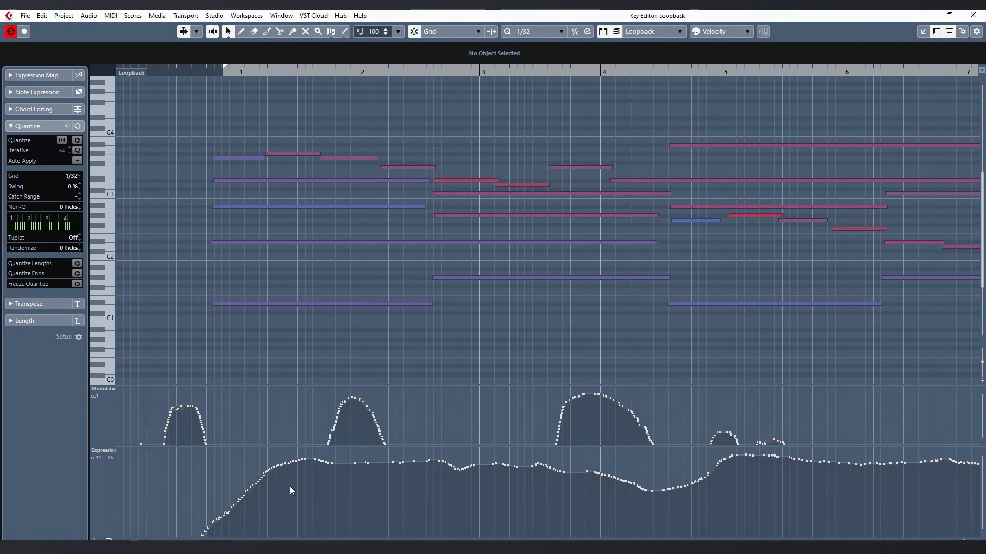
key("2")
key("space")
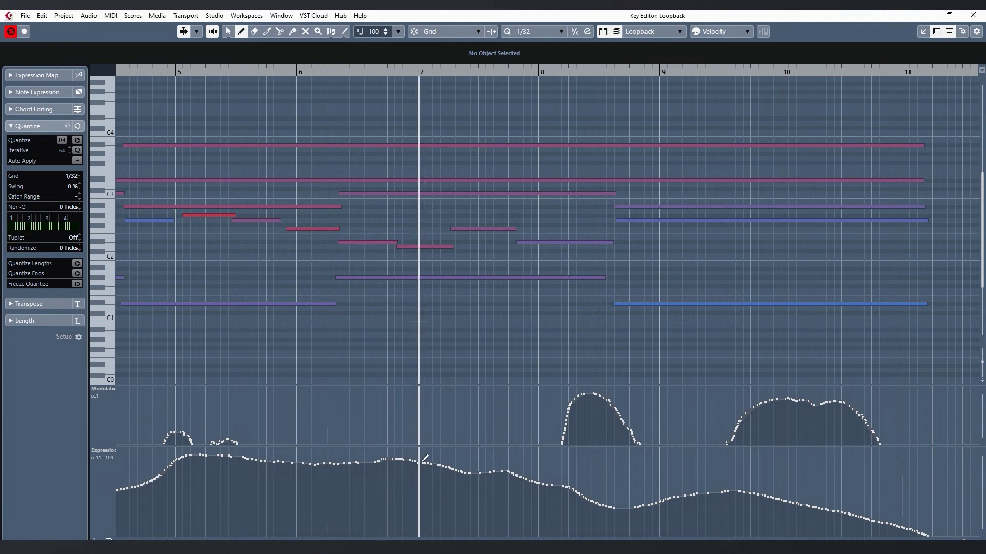
scroll(544, 480, "left", 3)
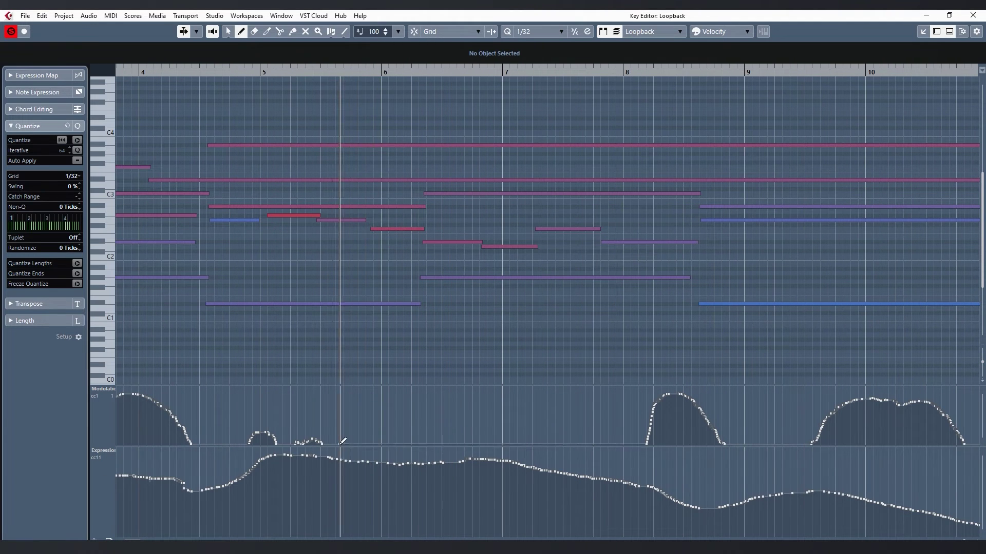
mouse_move(341, 443)
left_mouse_down()
mouse_move(430, 406)
mouse_move(554, 426)
mouse_move(607, 450)
mouse_move(501, 419)
mouse_move(570, 398)
left_mouse_up()
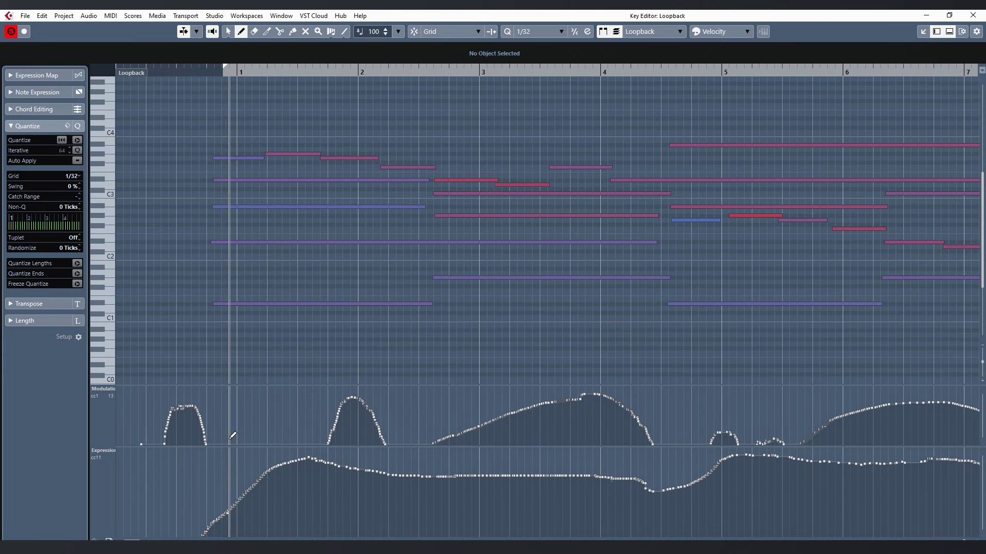
left_click_drag(231, 440, 316, 399)
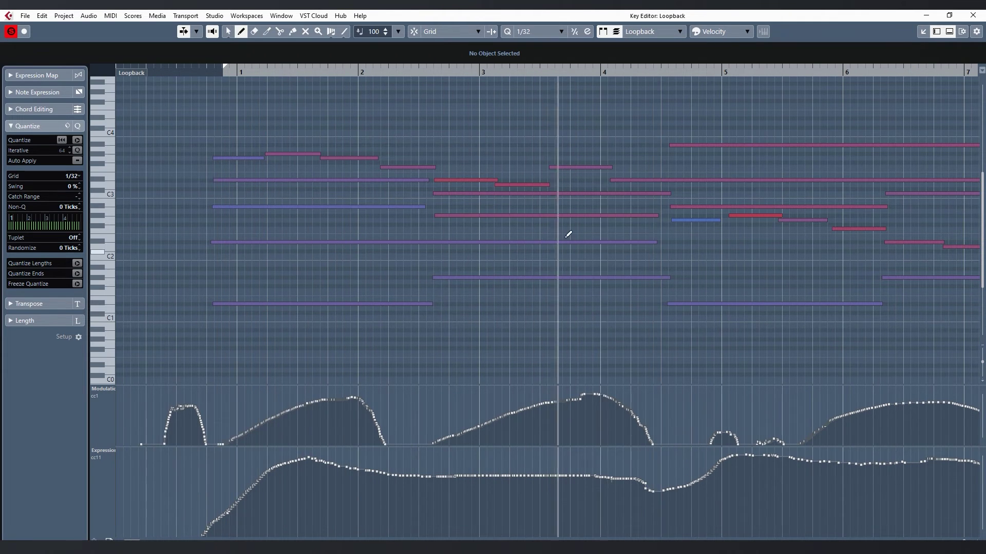
left_click_drag(779, 237, 430, 267)
- Slightly lengthen two sustained notes, close the Key Editor, and play from the project start
key("1")
left_click_drag(307, 245, 317, 273)
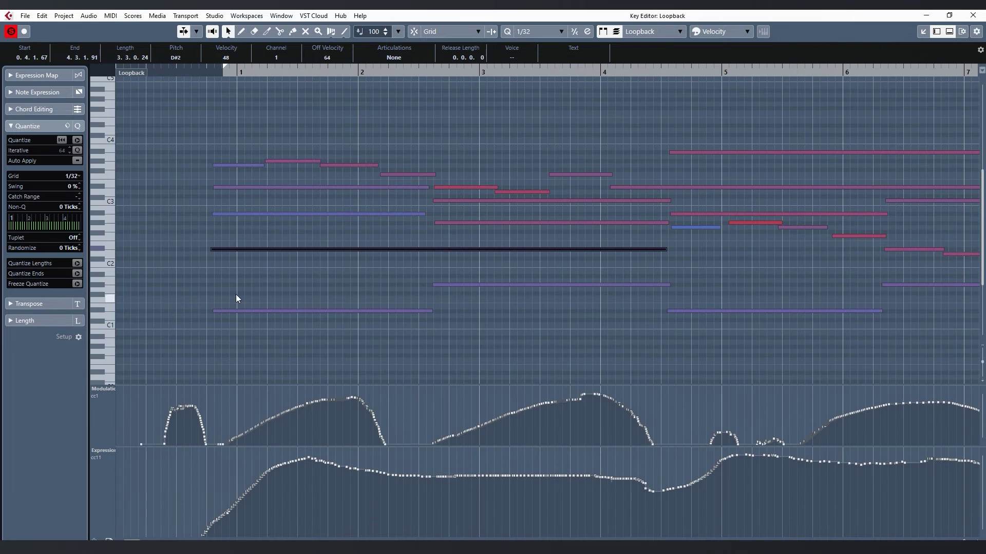
left_click(973, 16)
key("Home")
left_click(699, 411)
key("space")
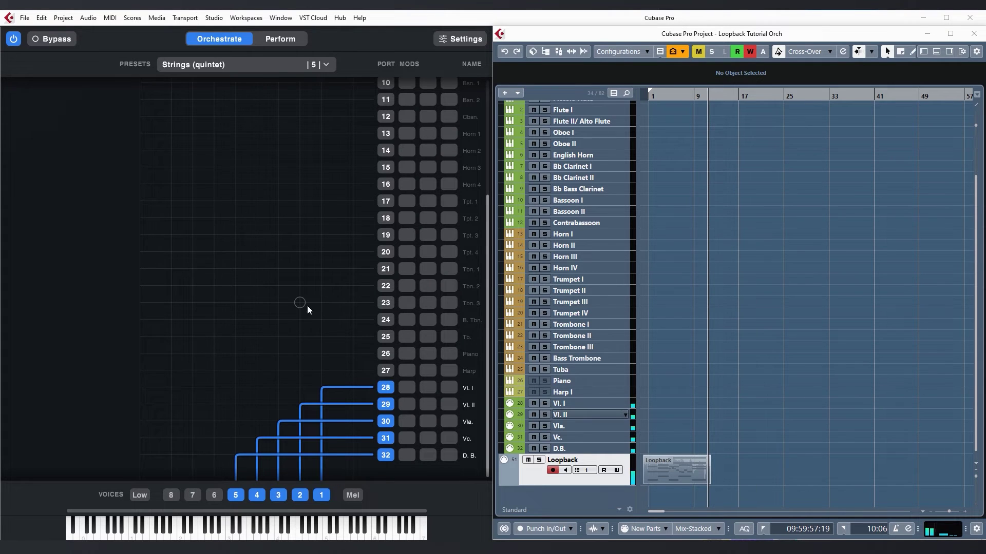
- Connect Divisimate voices to Fl. 1, Fl. 2 and Ob. 1 ports 2–4, and reset Cubase to the start
scroll(307, 306, "up", 3)
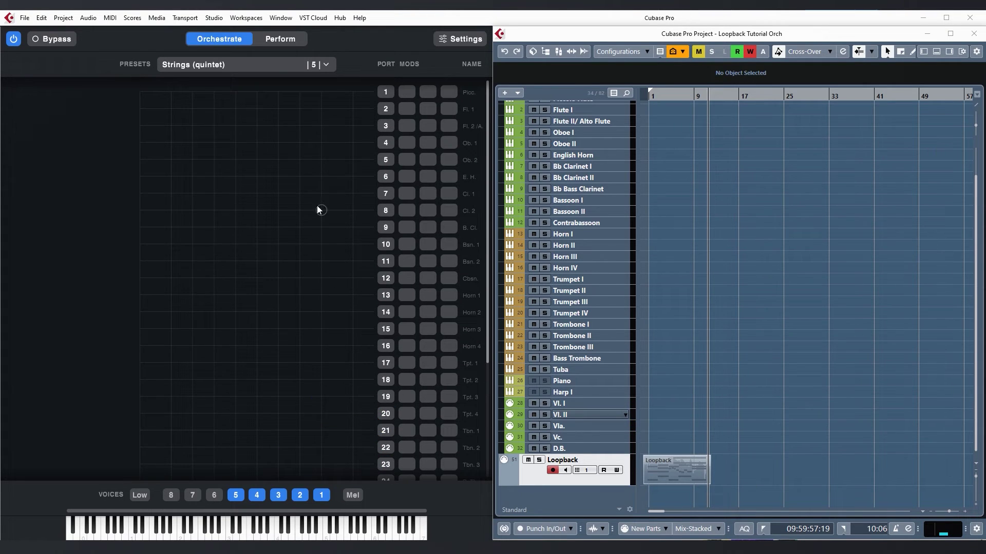
left_click(317, 110)
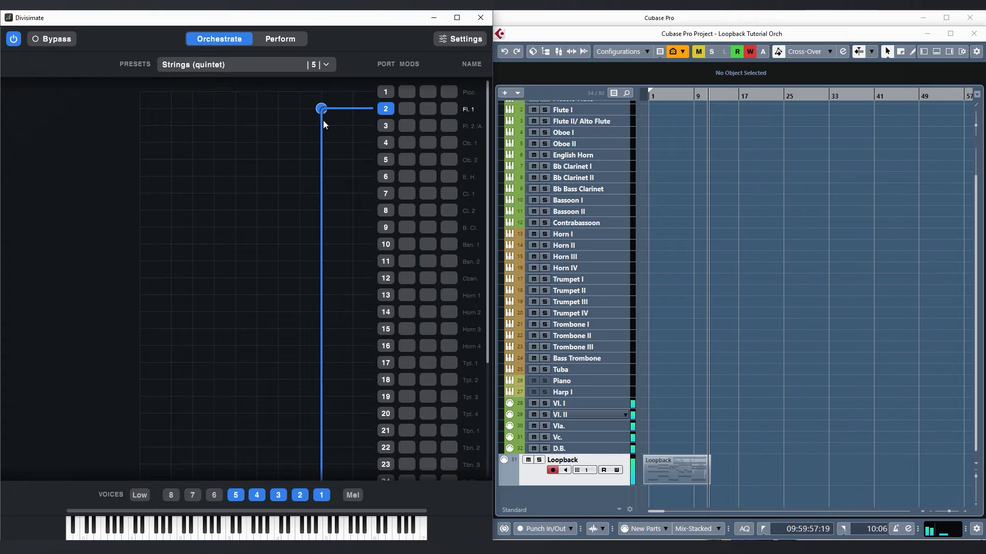
left_click(324, 126)
left_click(325, 143)
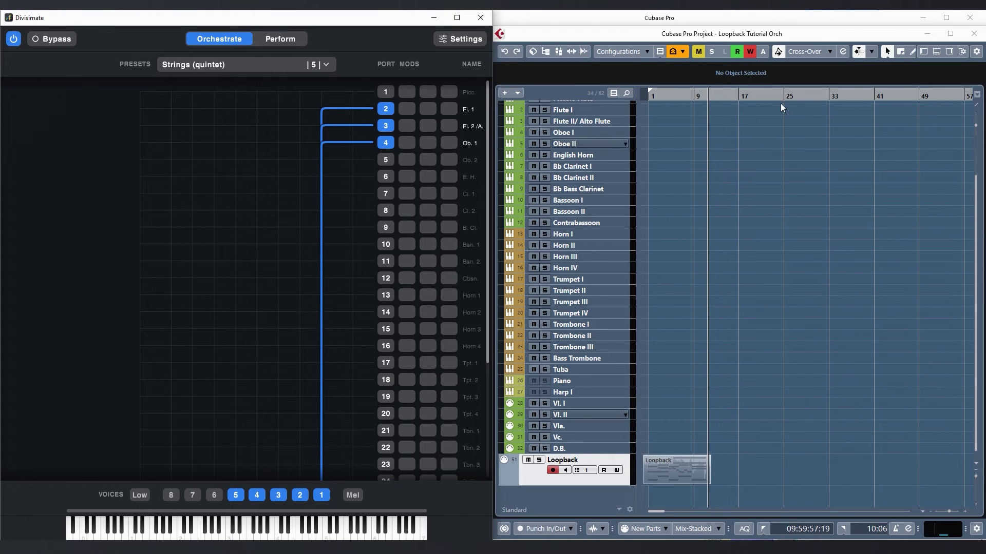
left_click(660, 94)
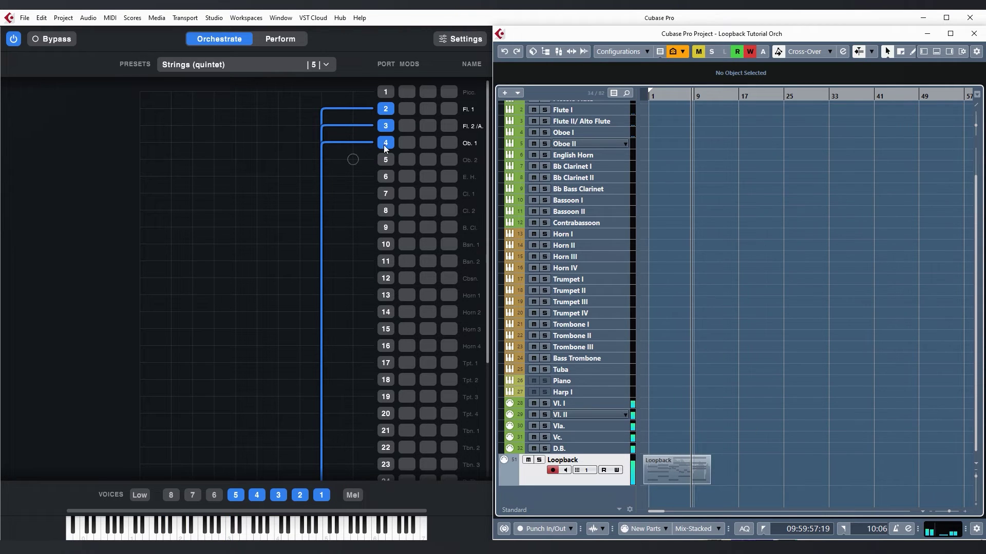
- Add a +12 Transposer modifier to the Fl. 1 port and return Cubase to bar 1
left_click(405, 110)
left_click(462, 209)
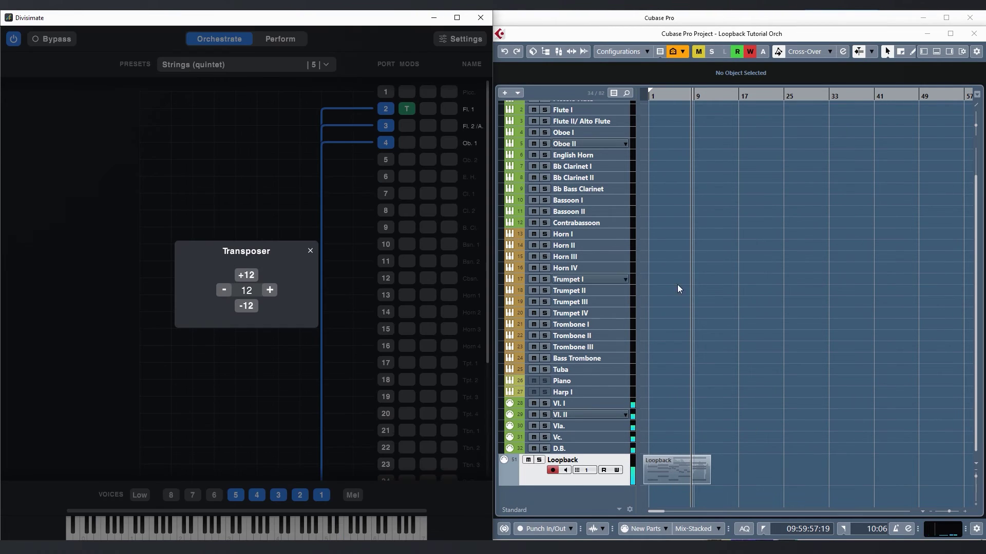
left_click(339, 285)
left_click(645, 98)
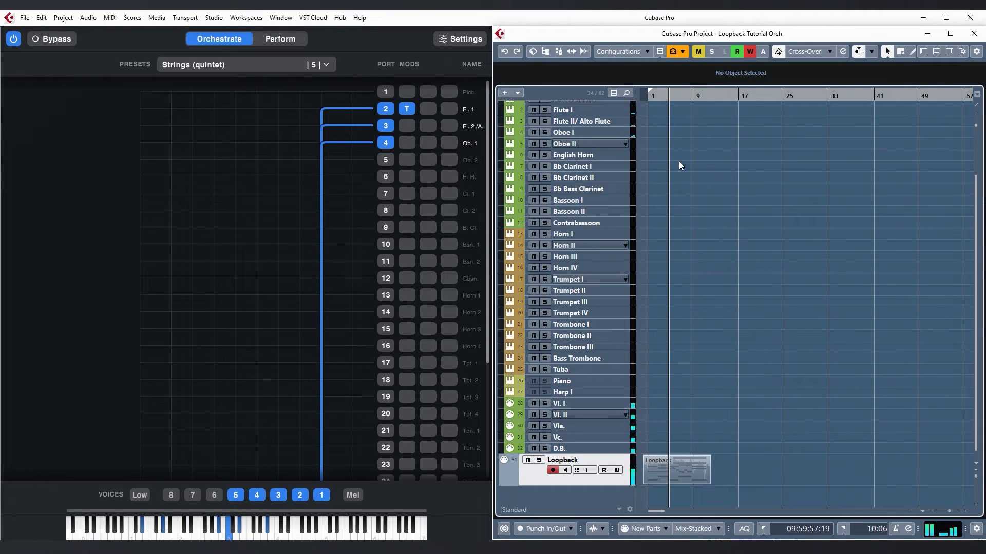
- Connect voices to the Cl. 1, Cl. 2, Bsn. 1, Bsn. 2 and Cbsn. ports, then zoom Cubase's timeline in
left_click(299, 198)
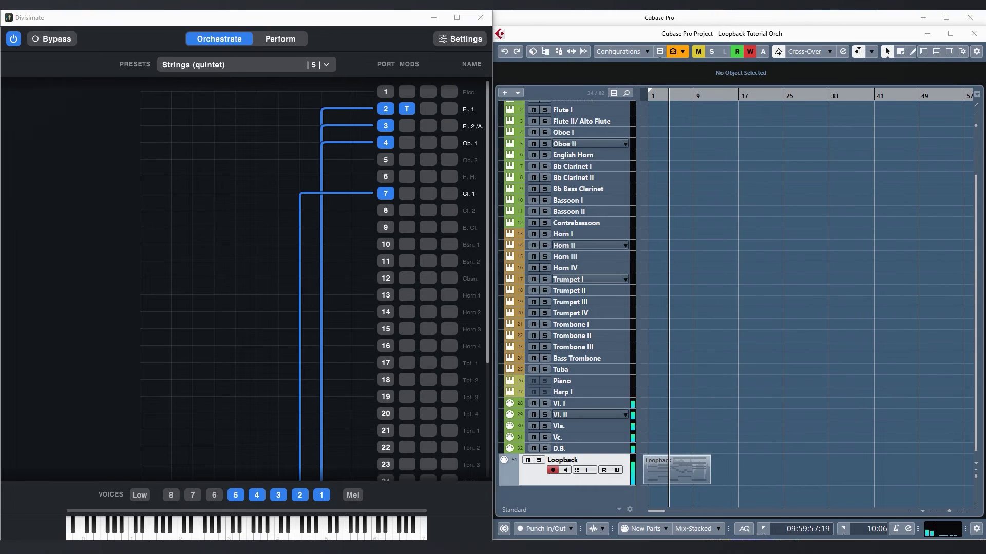
left_click(277, 210)
left_click(262, 247)
left_click(259, 263)
left_click(241, 284)
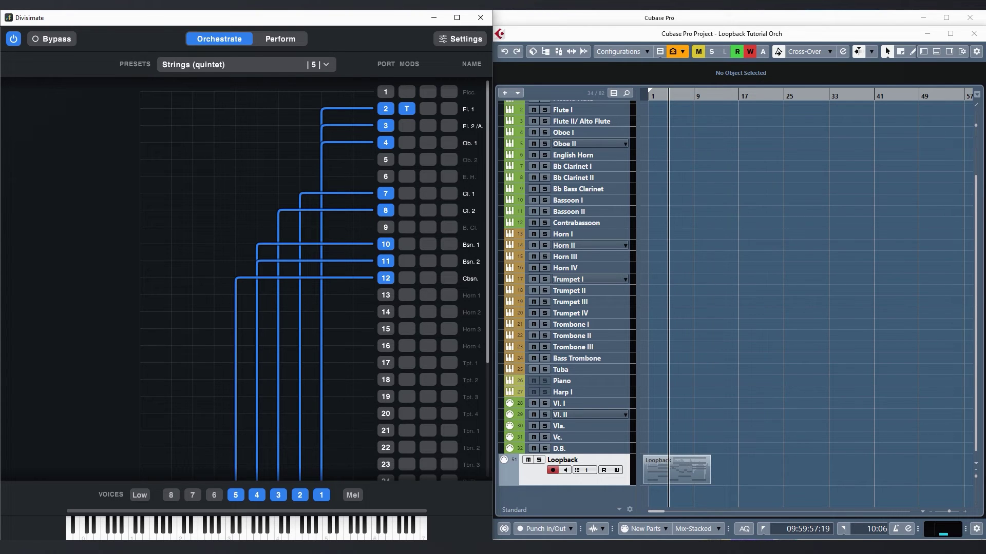
left_click_drag(646, 98, 645, 99)
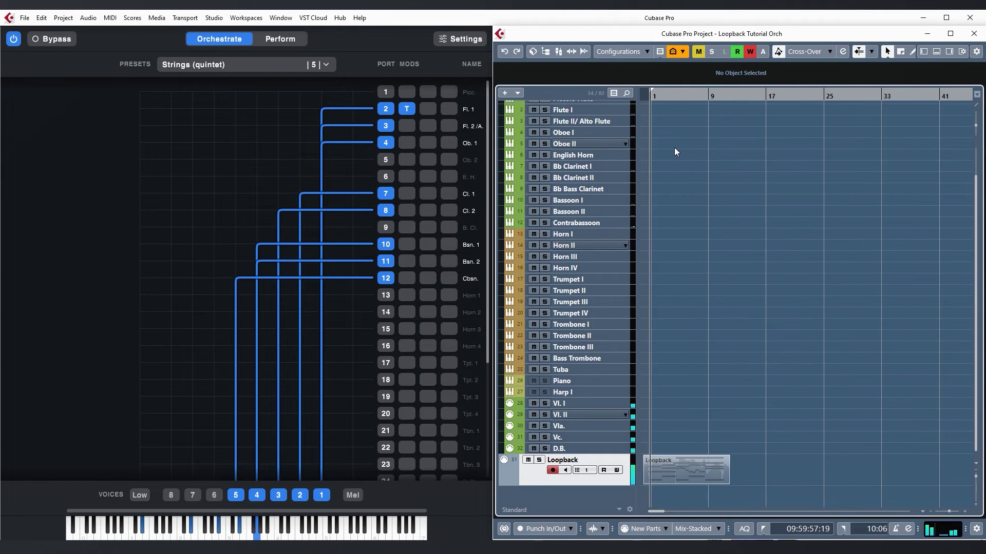
key("h")
key("h")
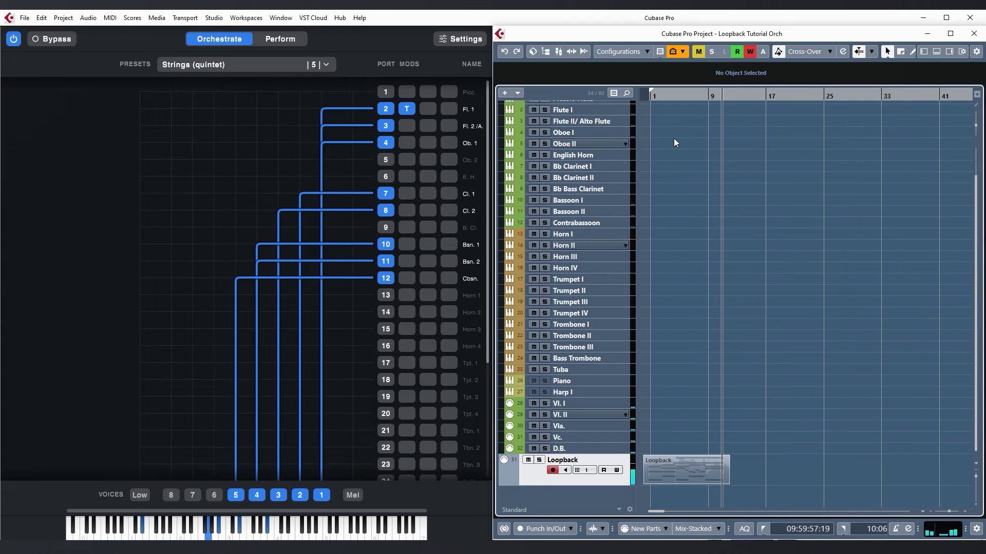
- Stop playback and route Divisimate voices to horn ports 13–16 and the Tb. port 25
key("space")
left_click(171, 227)
left_click_drag(256, 288, 249, 375)
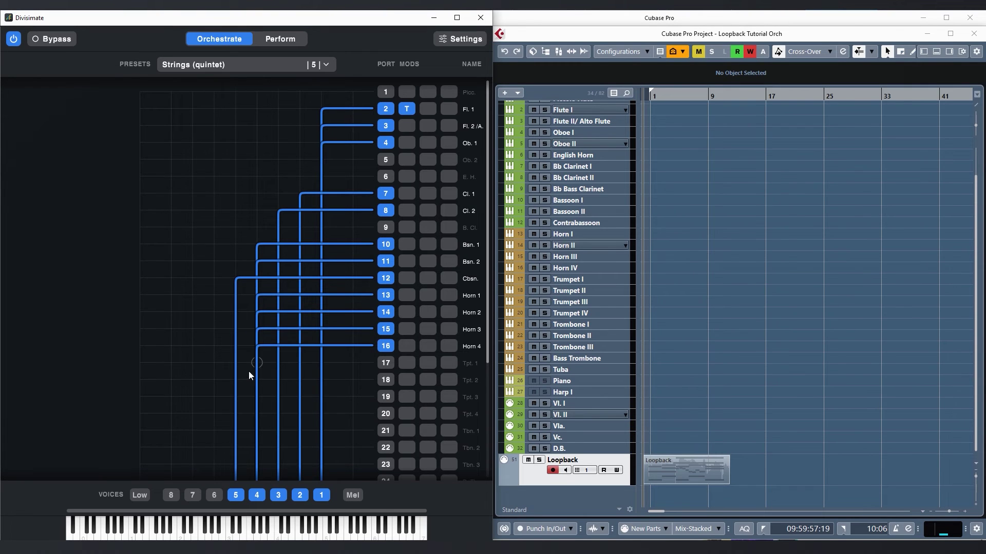
scroll(233, 421, "down", 3)
left_click(236, 424)
- Play the Cubase project from bar 1 to hear the added horns and tuba
left_click(661, 170)
scroll(661, 170, "up", 3)
key("space")
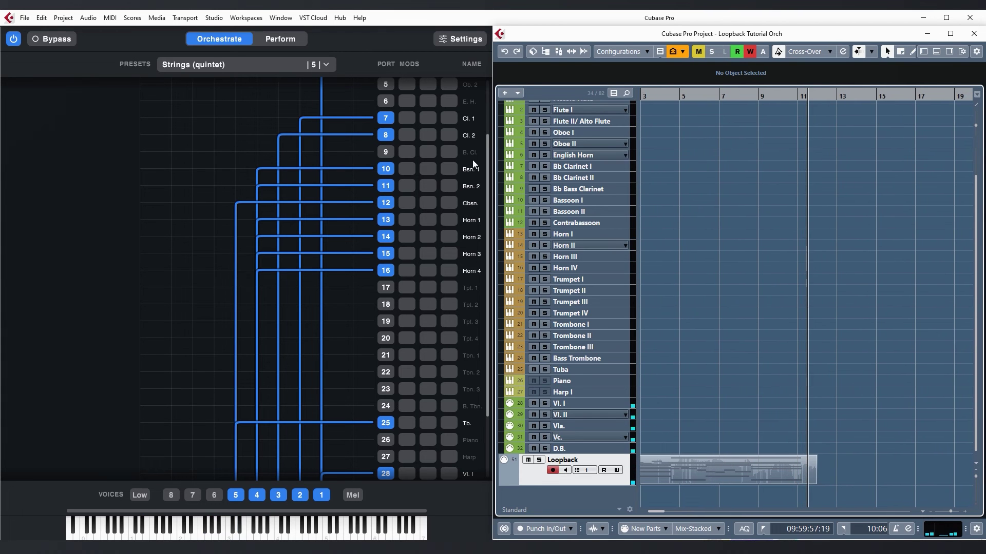
scroll(796, 287, "left", 3)
scroll(821, 287, "down", 1)
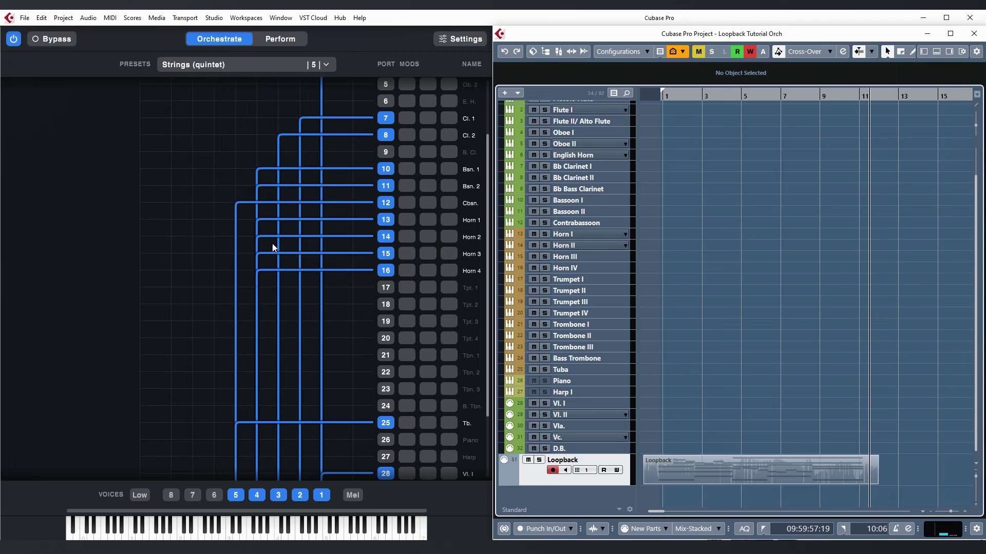
scroll(278, 300, "down", 3)
- Reconnect the Vl. I port to voice 1 in Divisimate
left_click(317, 399)
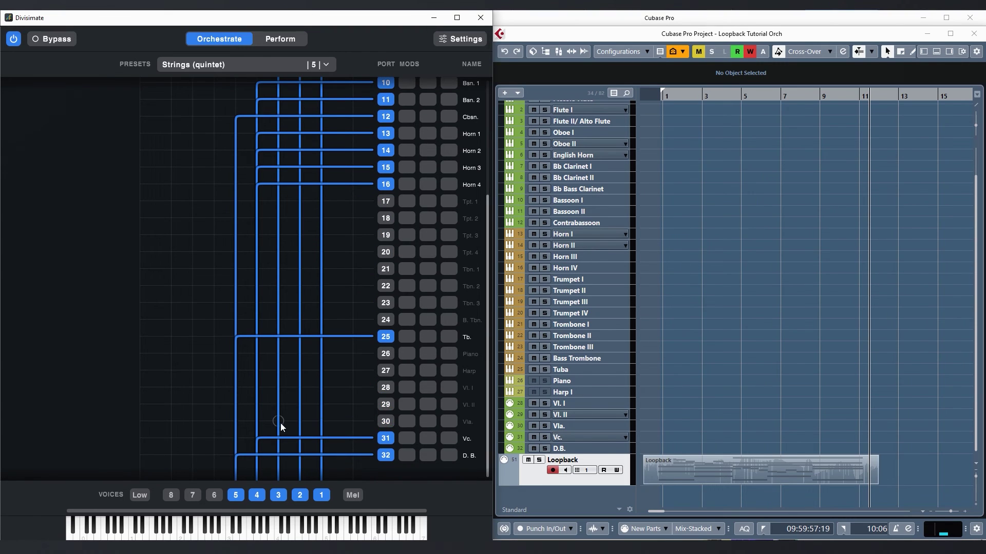
left_click(326, 387)
scroll(403, 171, "up", 3)
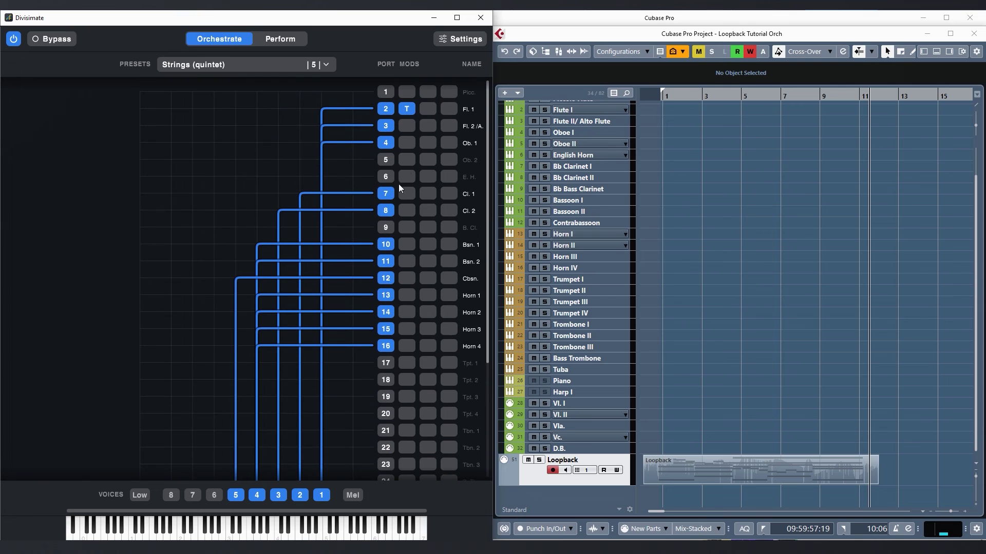
- Return to bar 1 and enable Record and Monitor on the Orchestra folder tracks
left_click(659, 97)
scroll(594, 146, "up", 2)
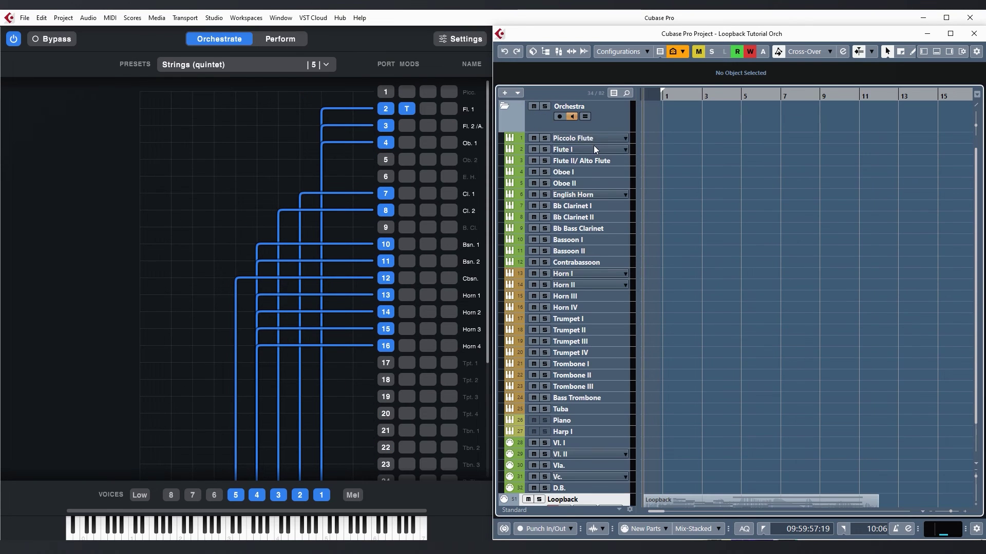
left_click(602, 114)
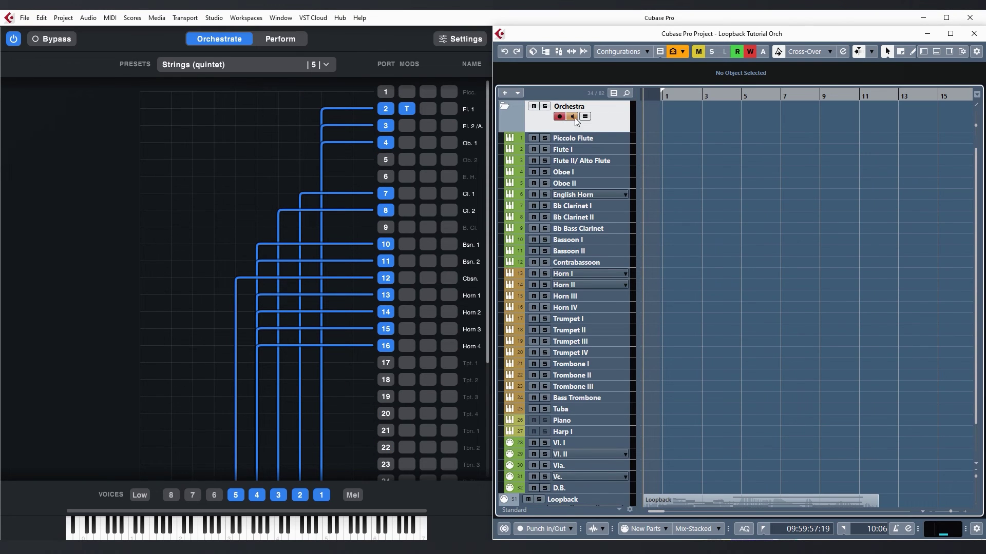
left_click(574, 116)
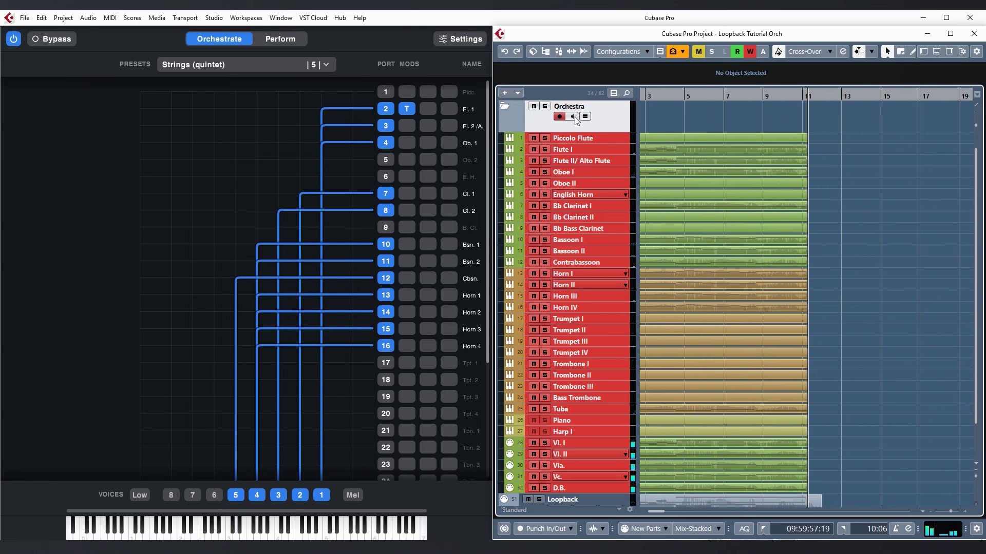
key("space")
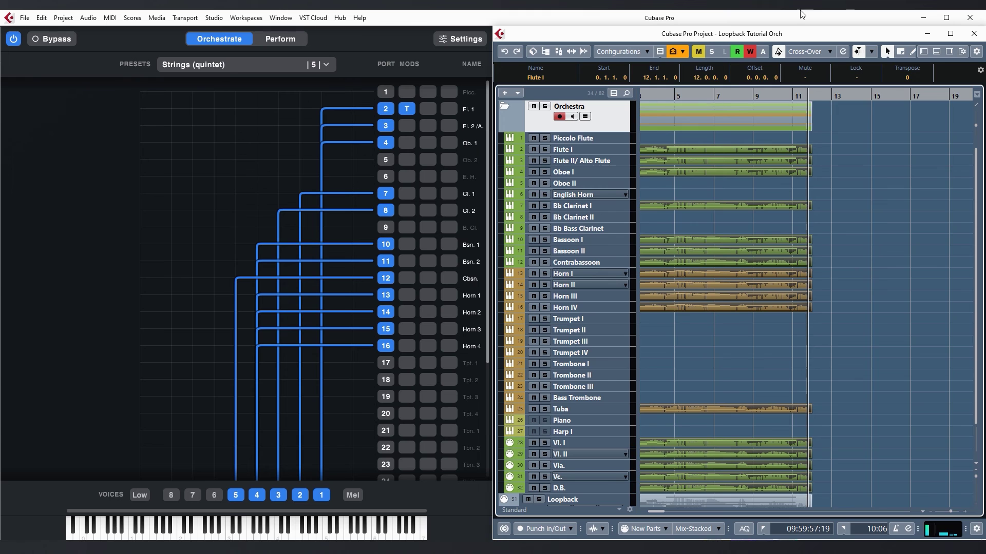
scroll(840, 193, "left", 3)
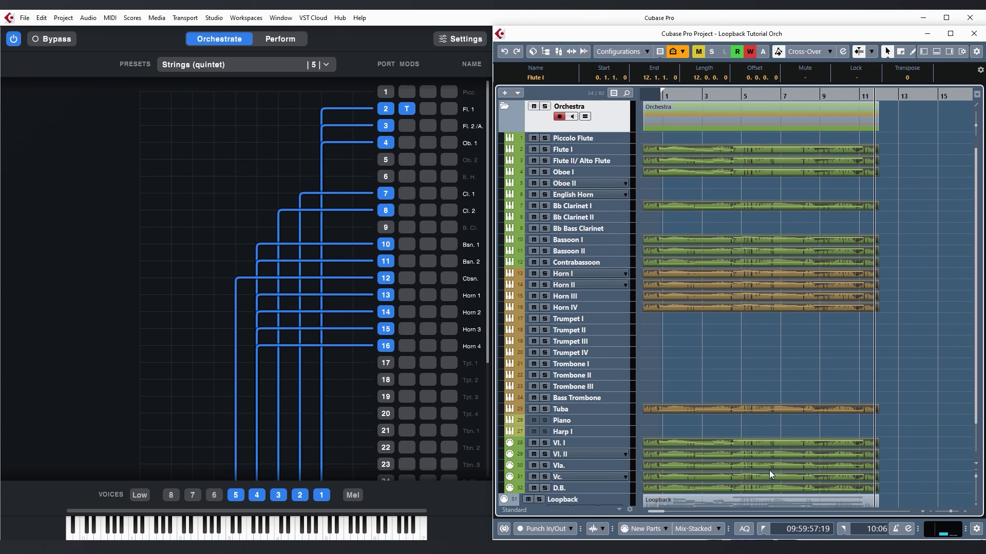
scroll(776, 465, "down", 1)
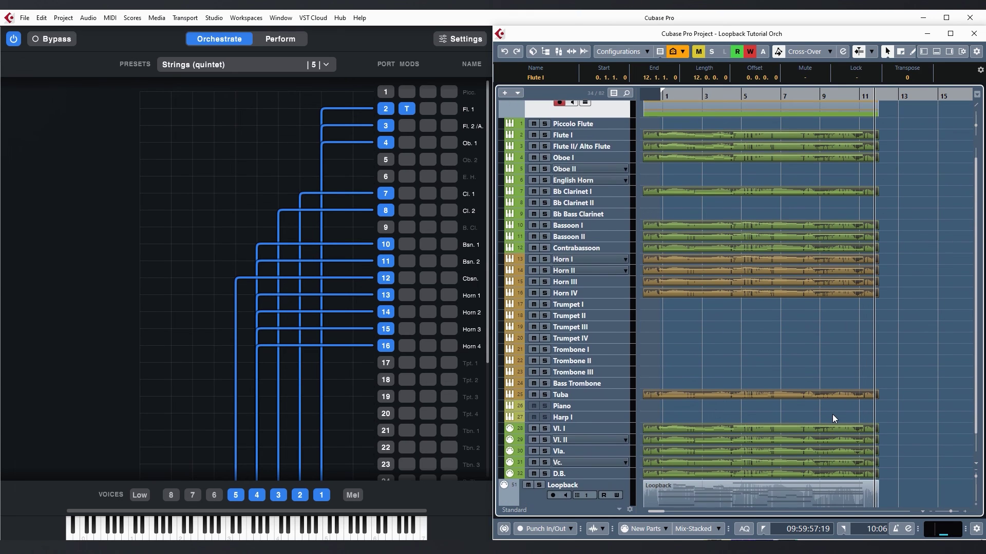
scroll(773, 369, "up", 1)
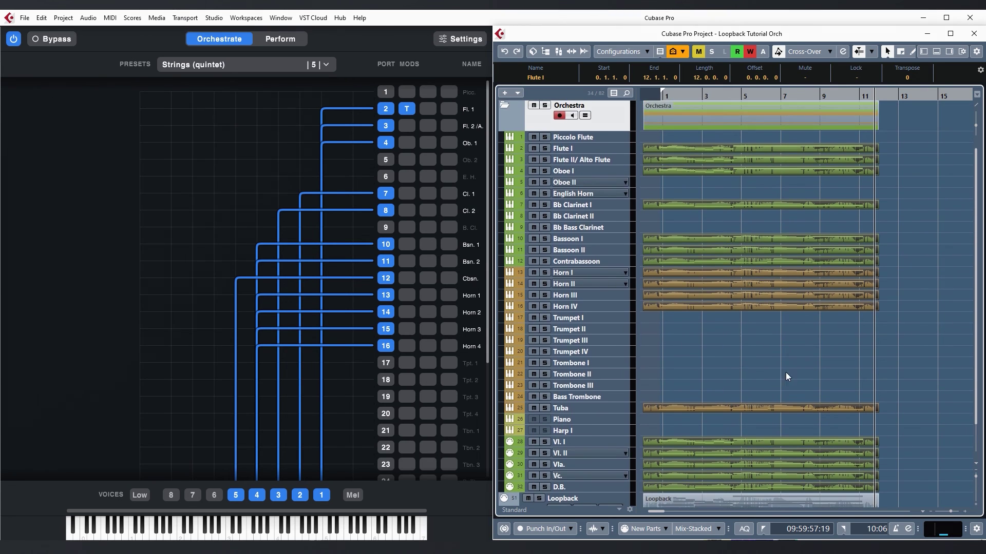
scroll(825, 368, "down", 1)
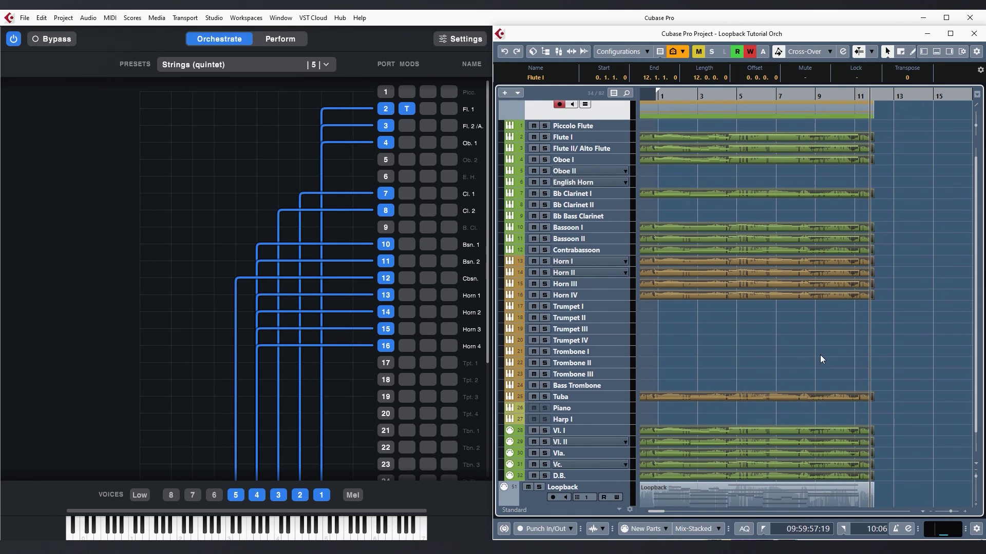
scroll(849, 346, "up", 1)
scroll(883, 360, "down", 1)
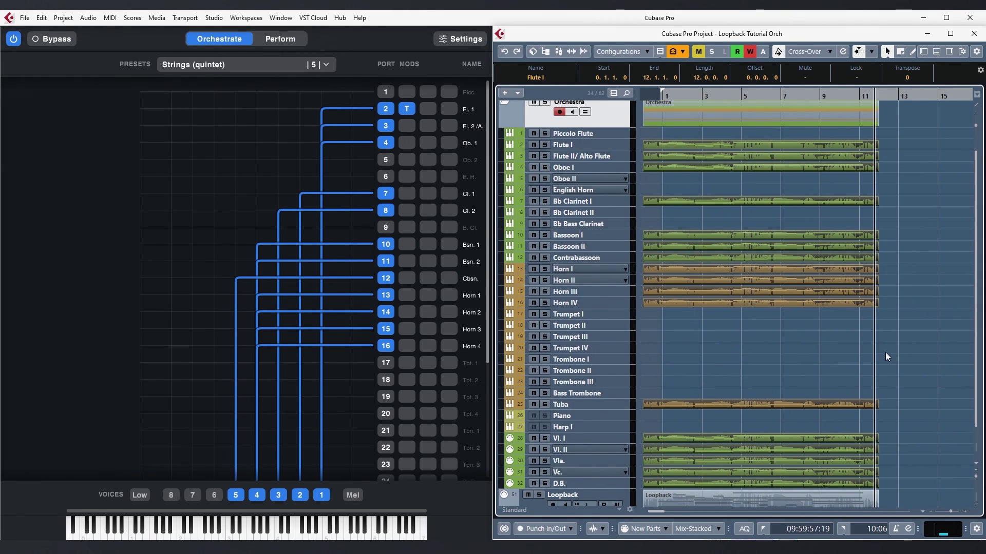
scroll(692, 267, "up", 1)
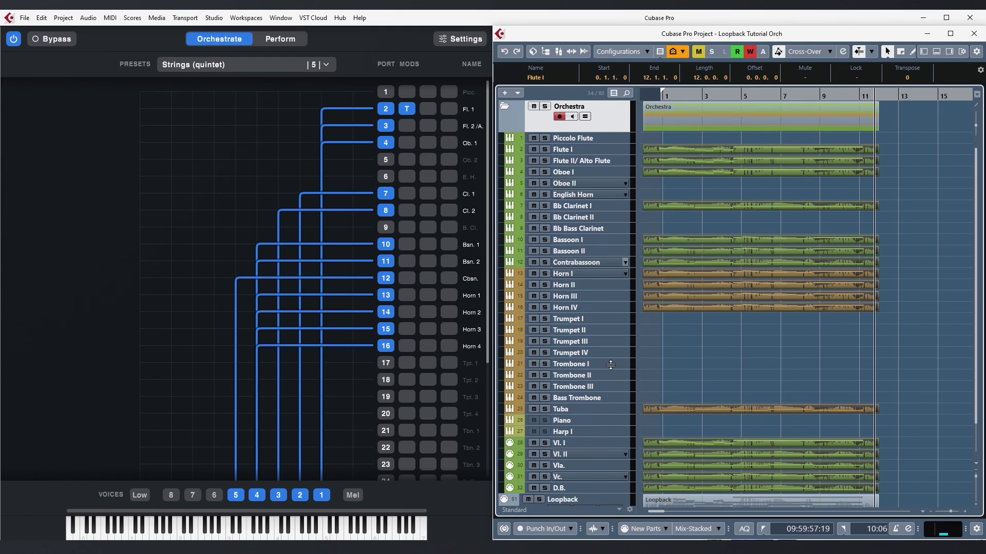